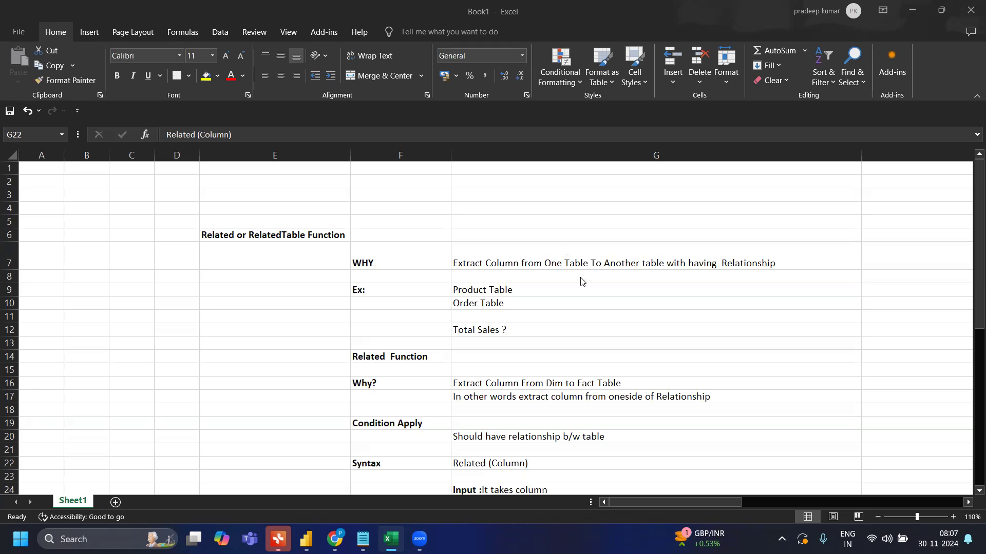
Review the example in the notes sheet: Product Table, Order Table and the Total Sales question.
scroll(496, 308, down, 1)
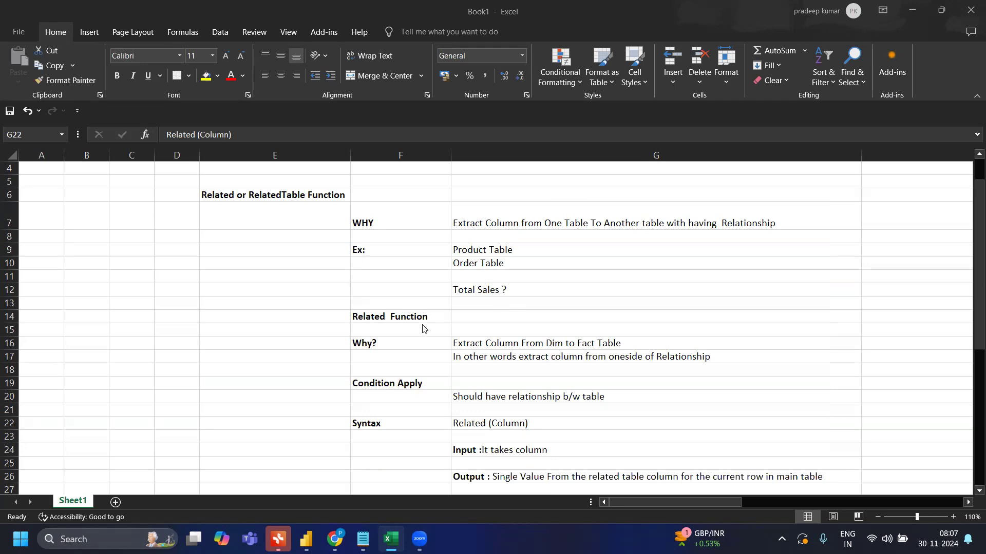
click(496, 252)
click(496, 252)
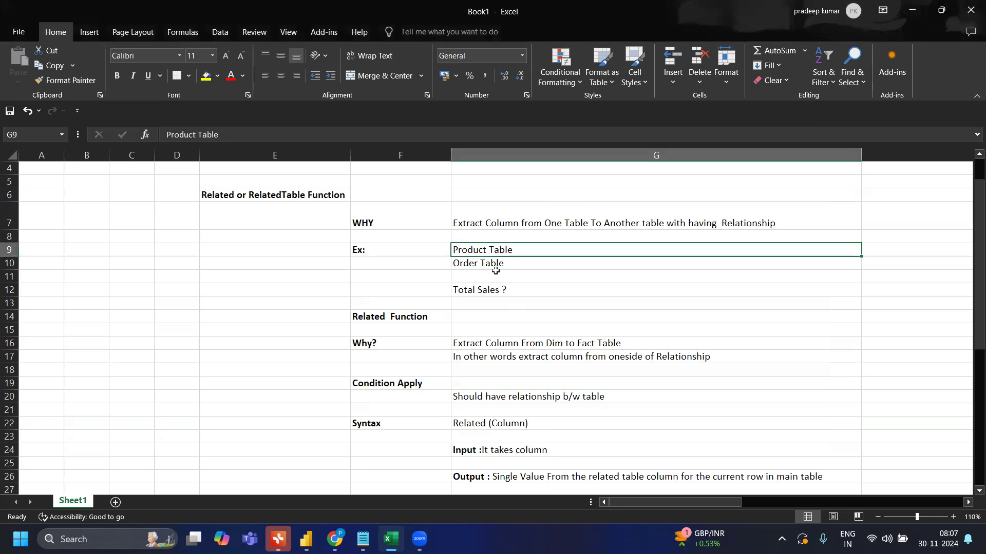
click(497, 264)
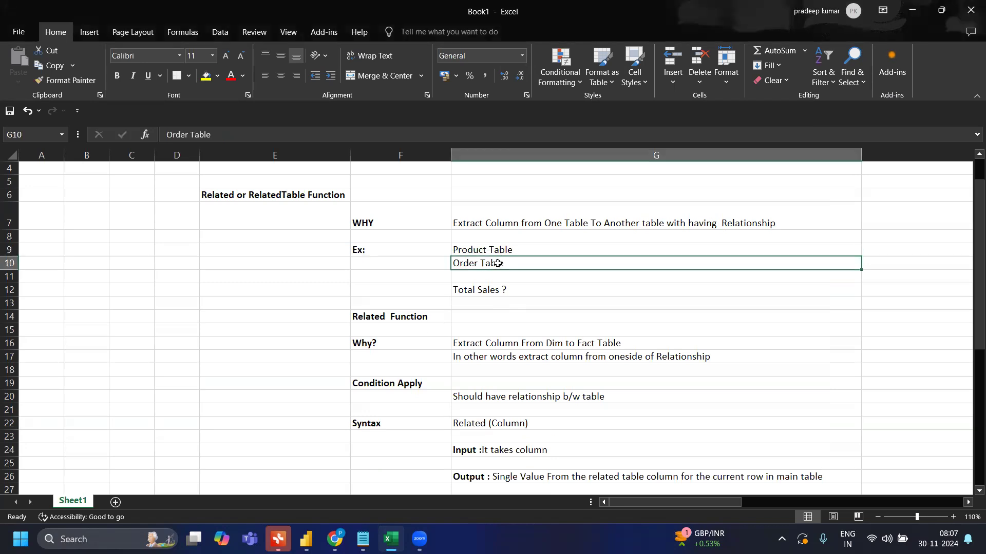
click(494, 291)
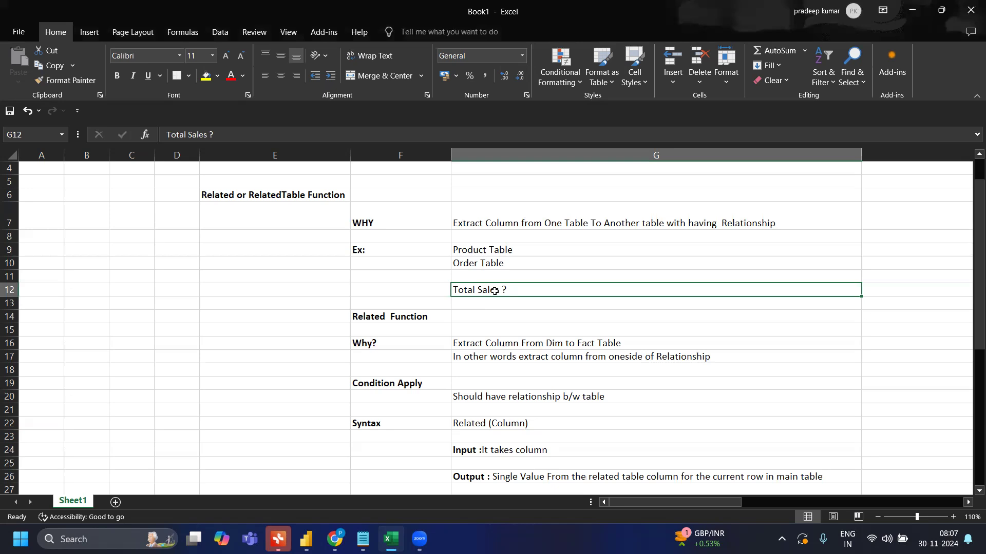
Switch to Notepad and examine the Total Sales formula, highlighting its quantity term, its unit term and the words TOTAL SALES.
click(363, 539)
click(263, 189)
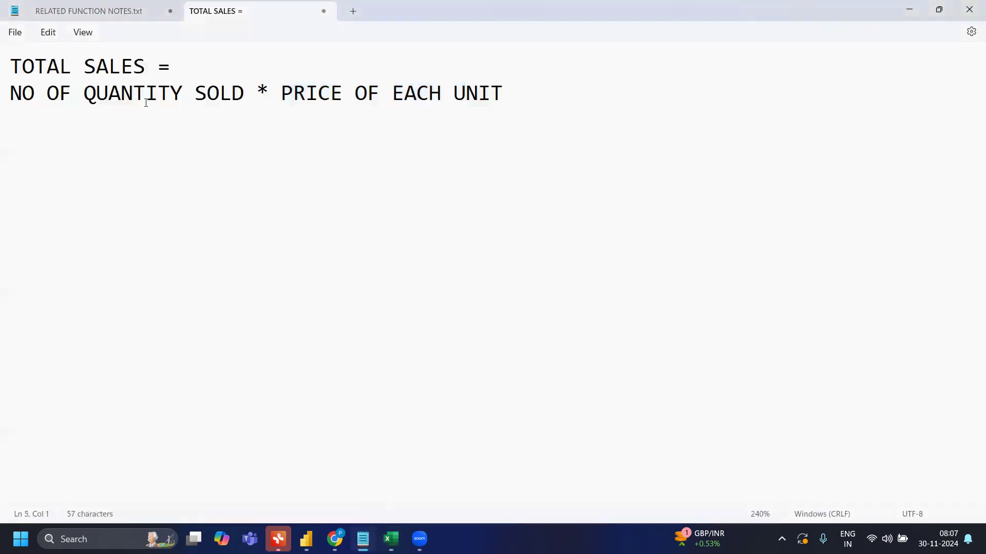
click(244, 94)
drag(84, 94, 173, 98)
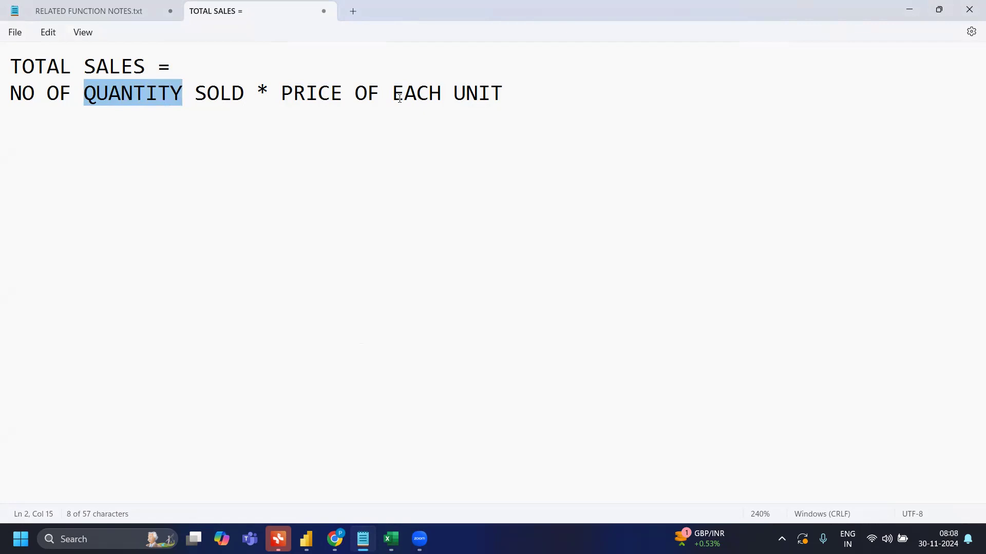
drag(575, 89, 392, 93)
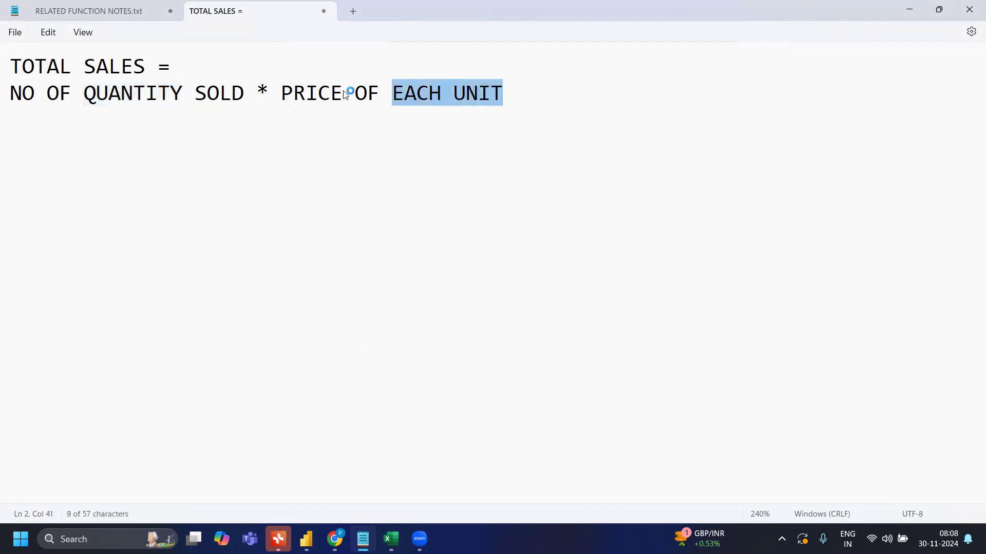
drag(145, 69, 9, 69)
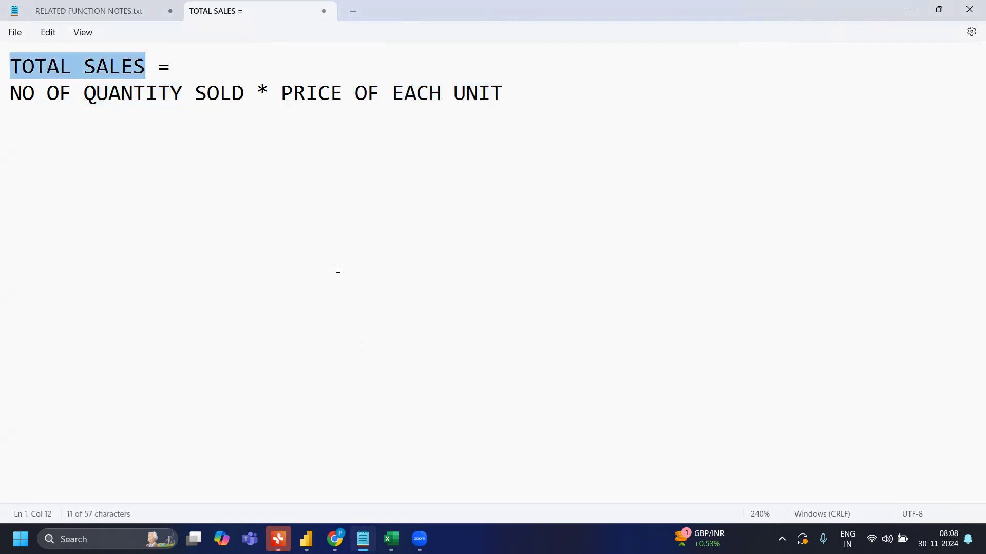
Switch to Power BI Desktop and view ORD_TABLE's data and the model relationship between ORD_TABLE and PROD_TABLE.
click(306, 539)
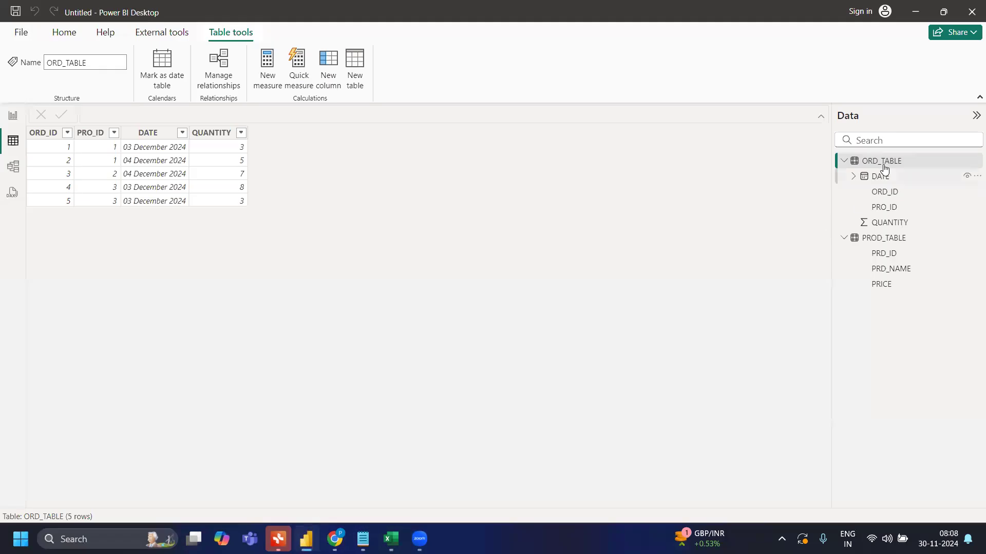
click(886, 163)
click(12, 168)
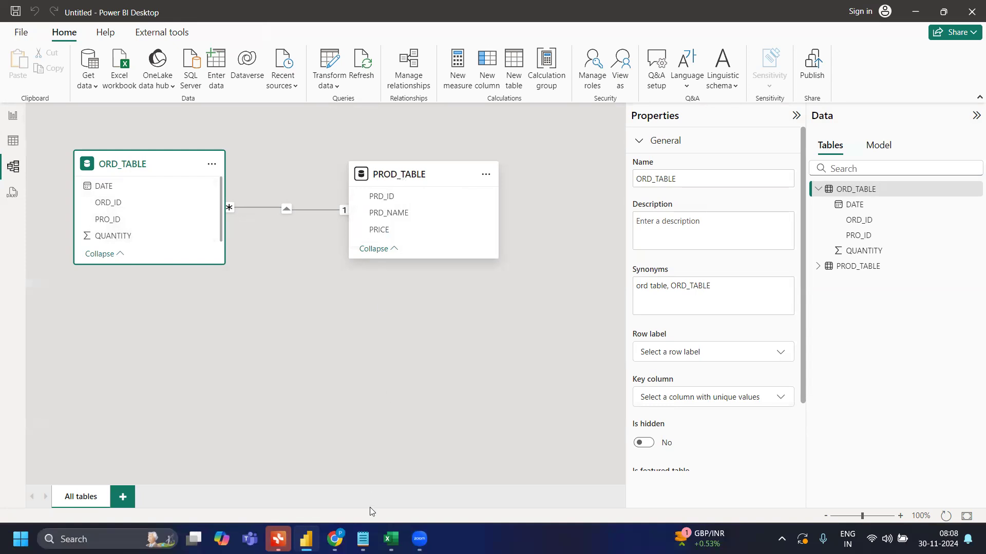
Return to Notepad and go through the Total Sales formula again, highlighting the price of each unit and the whole expression.
click(363, 539)
click(321, 108)
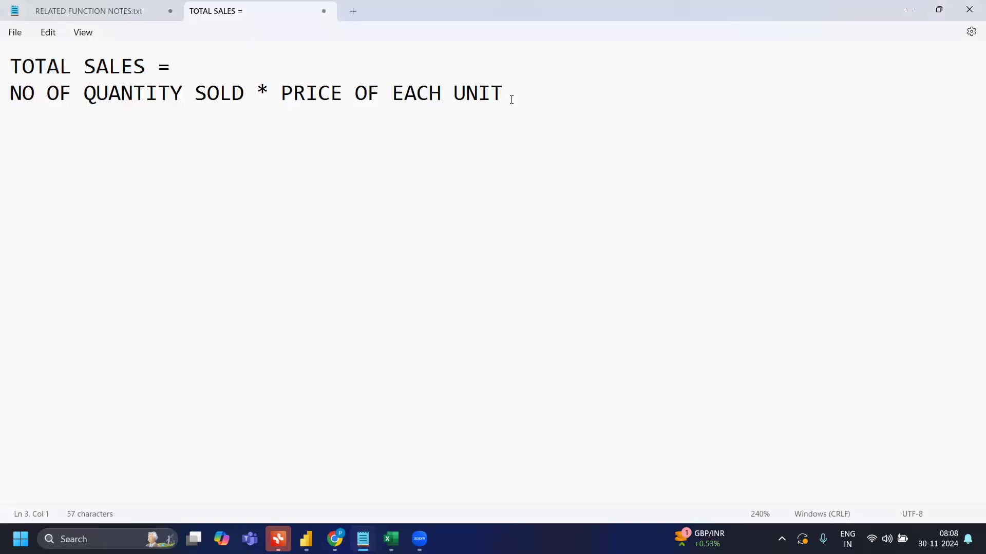
drag(505, 99, 304, 88)
drag(139, 67, 1, 64)
drag(519, 97, 10, 95)
Compare the Total Sales formula in Notepad with the QUANTITY and PRICE columns of the two tables in the Power BI model.
key(alt+Tab)
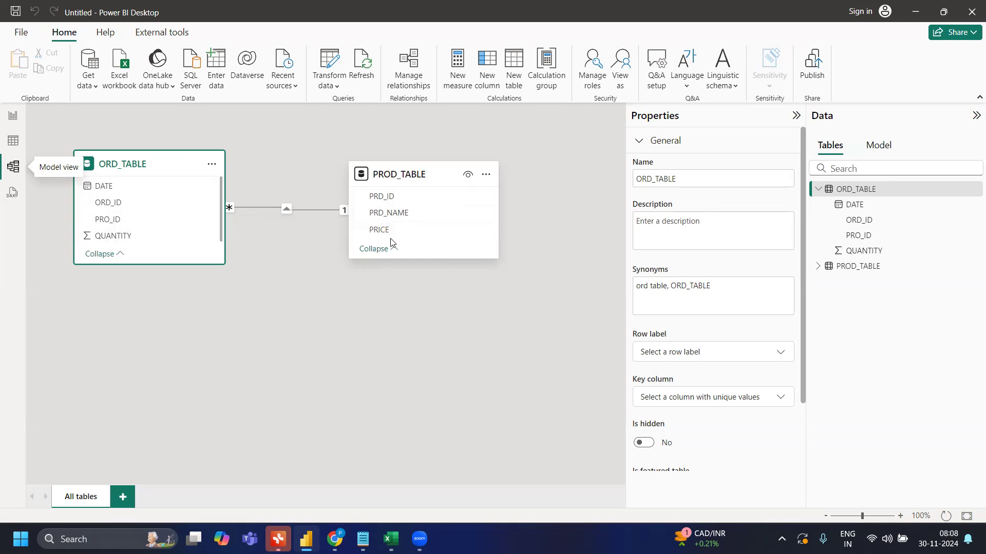
click(365, 539)
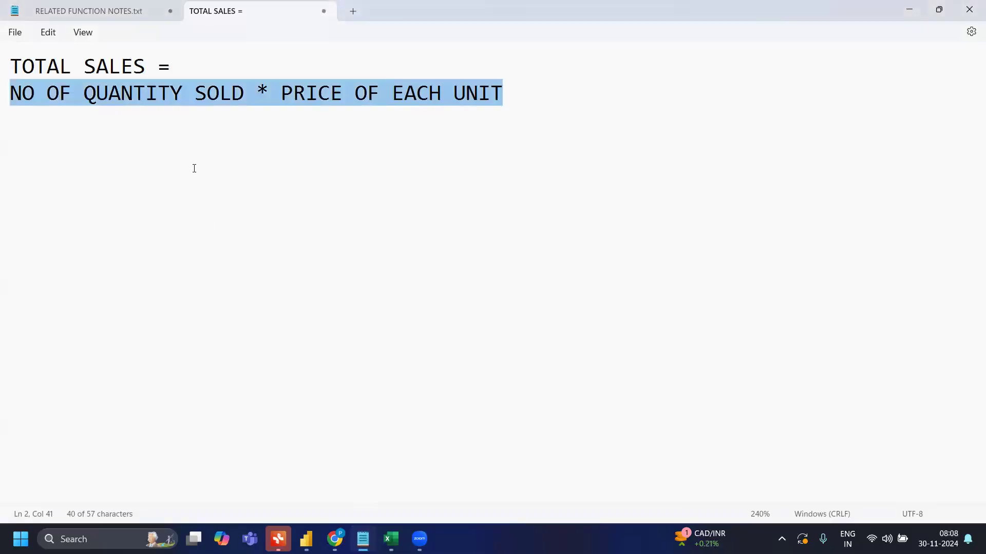
click(114, 115)
drag(146, 66, 13, 80)
key(alt+Tab)
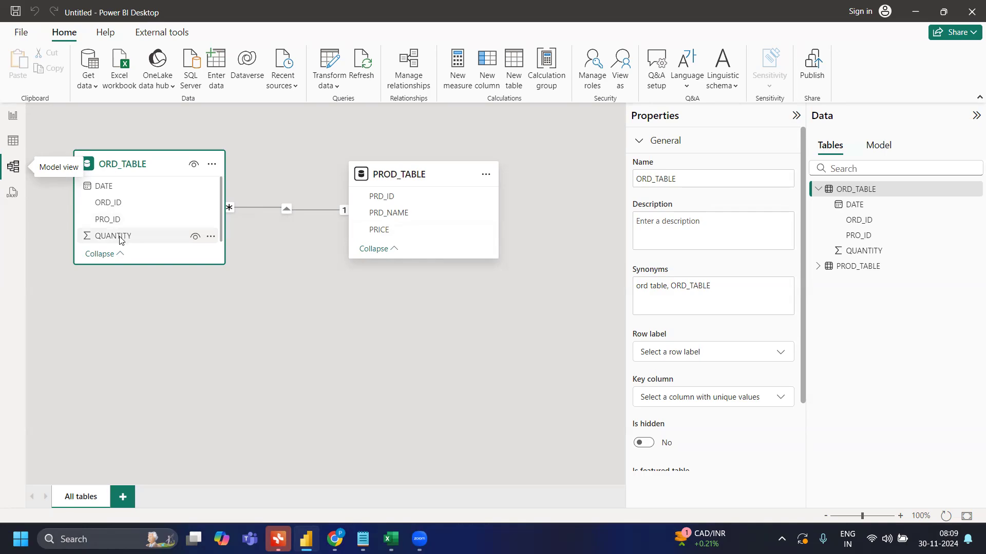
key(alt+Tab)
click(111, 77)
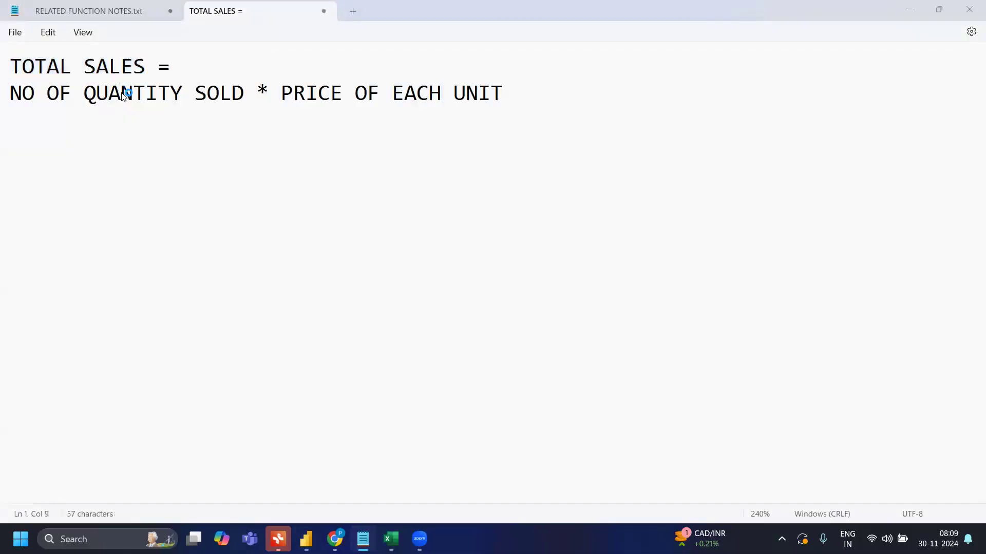
key(alt+Tab)
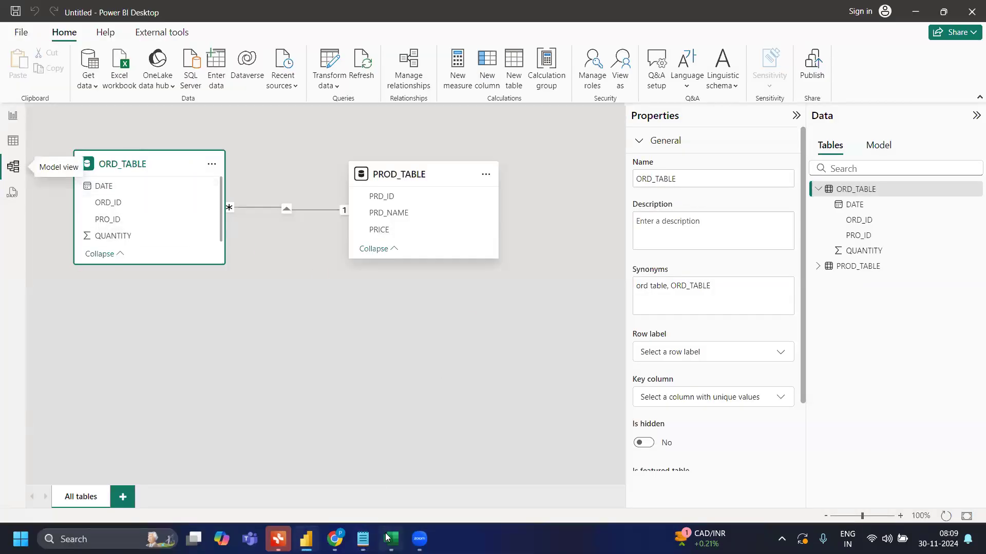
Switch to the Excel notes and review the product table example and the Related Function heading.
mouse_move(391, 537)
click(390, 477)
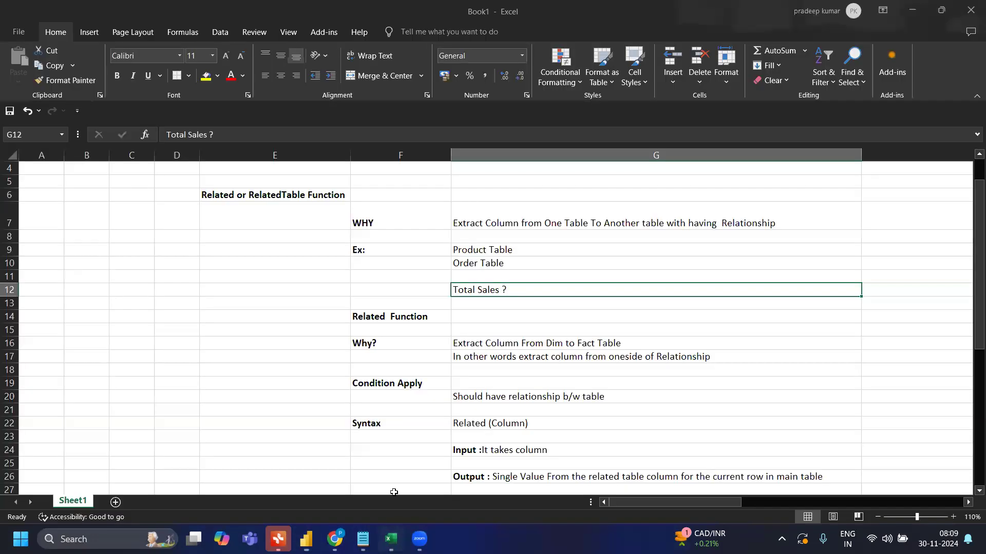
click(479, 253)
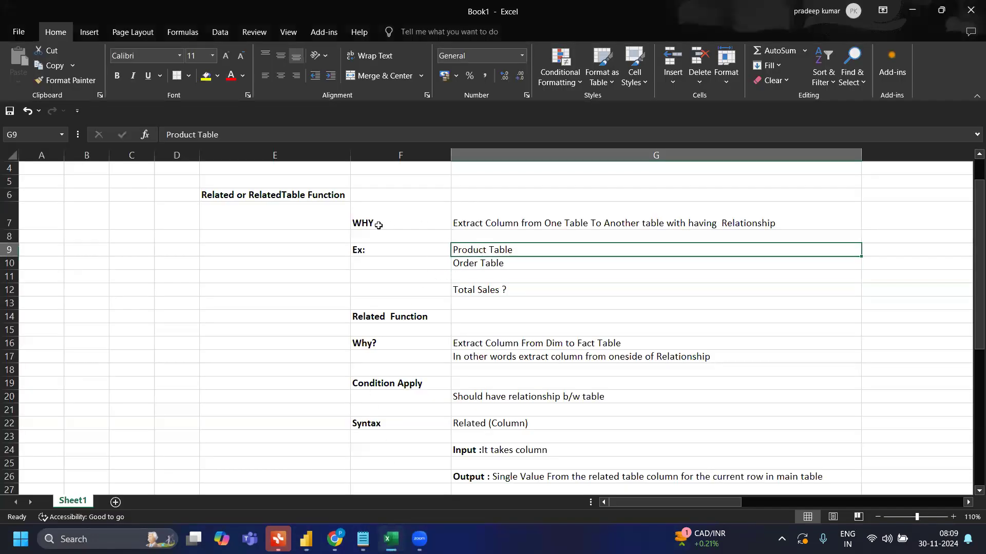
scroll(380, 315, down, 1)
click(400, 278)
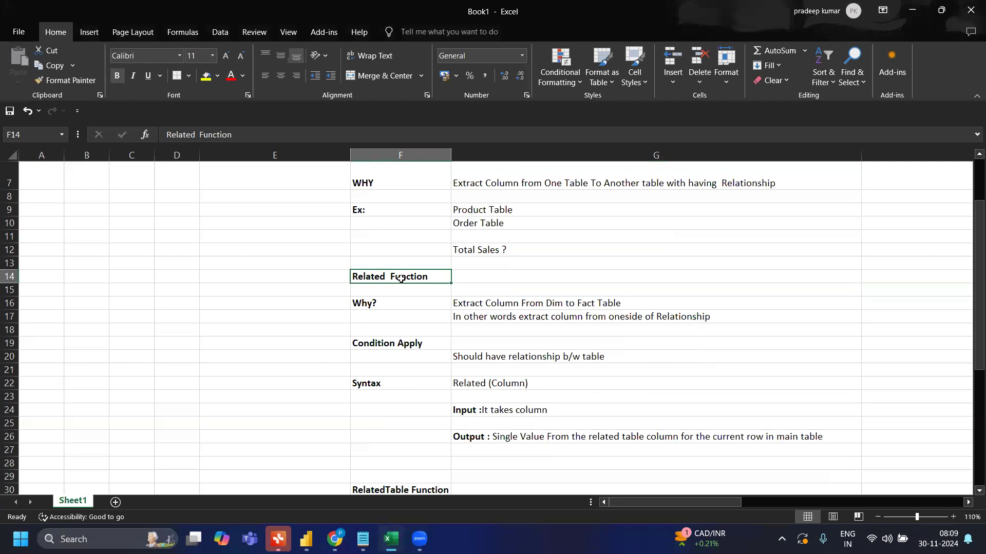
key(alt+Tab)
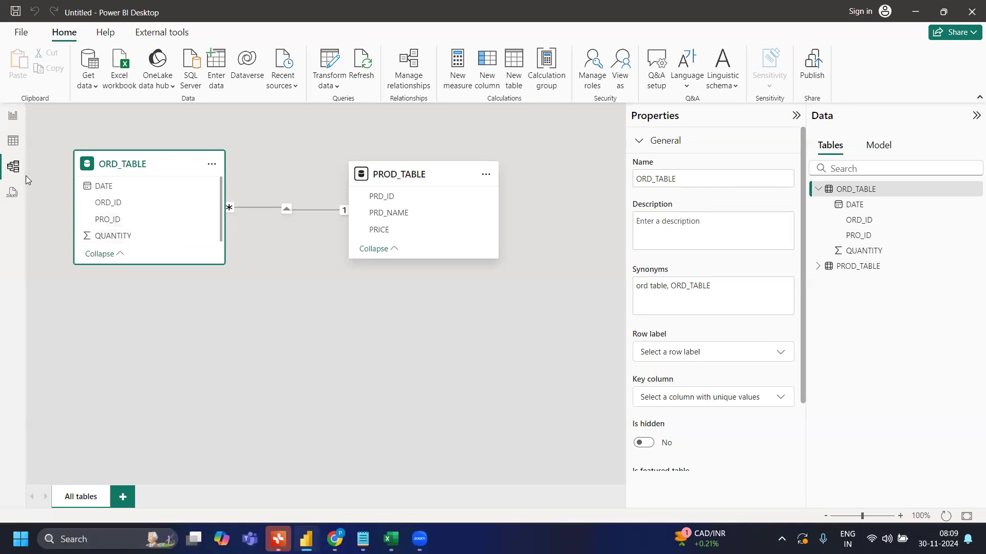
click(12, 120)
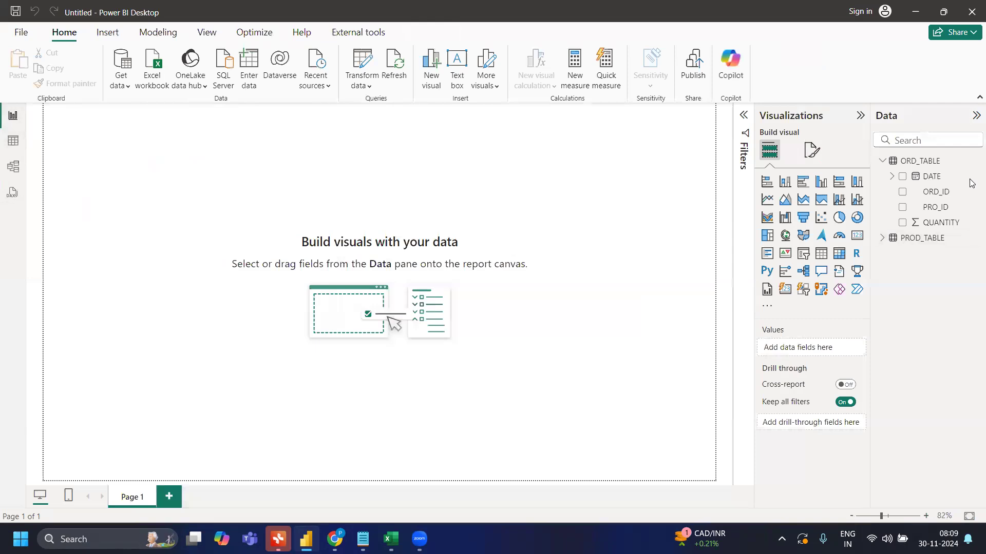
click(975, 165)
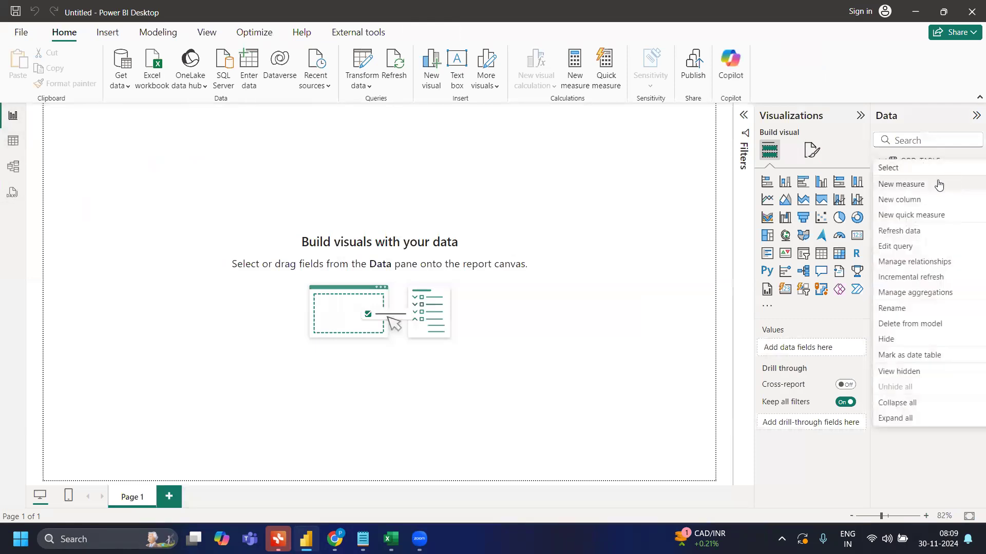
click(914, 204)
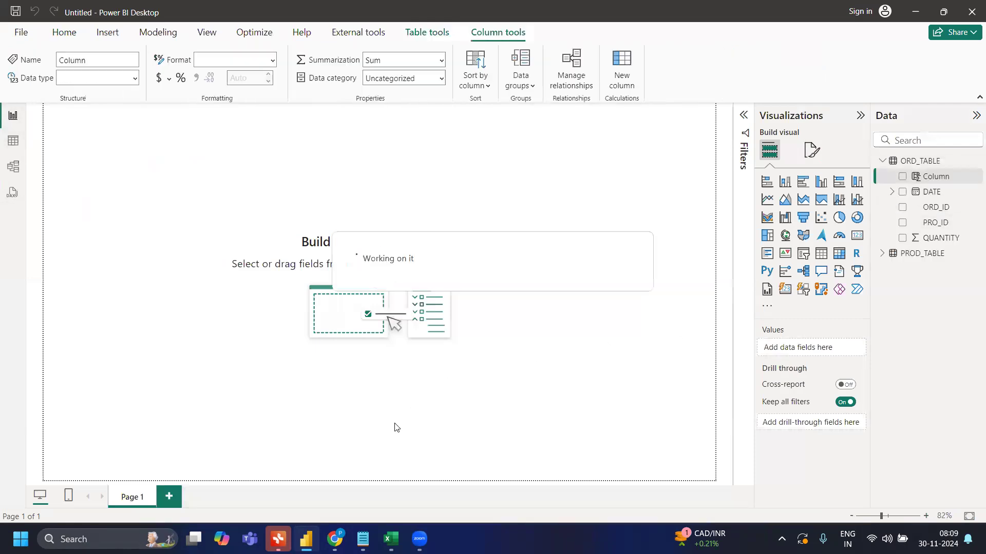
Read the Excel note on extracting a column from dim to fact table and check it against the Power BI model view.
click(390, 540)
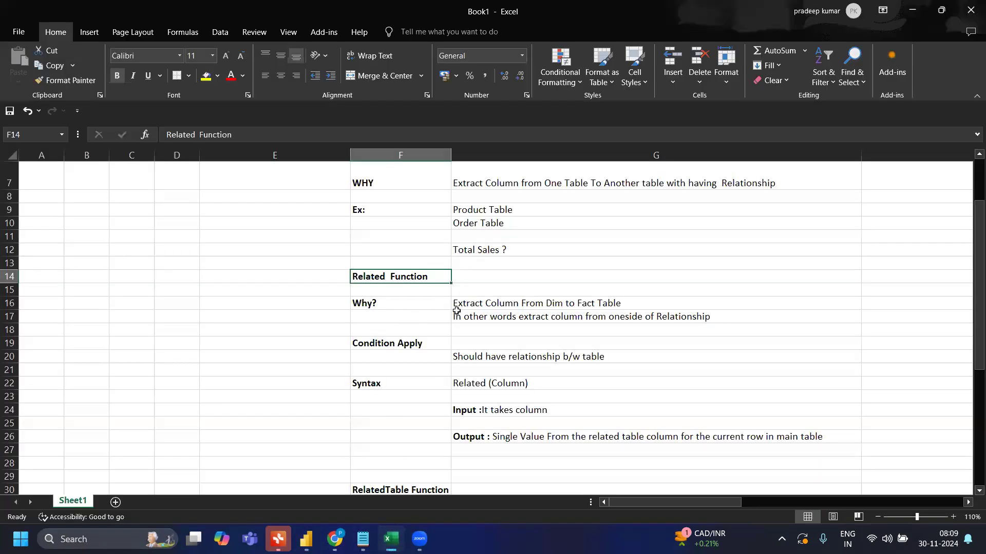
click(505, 306)
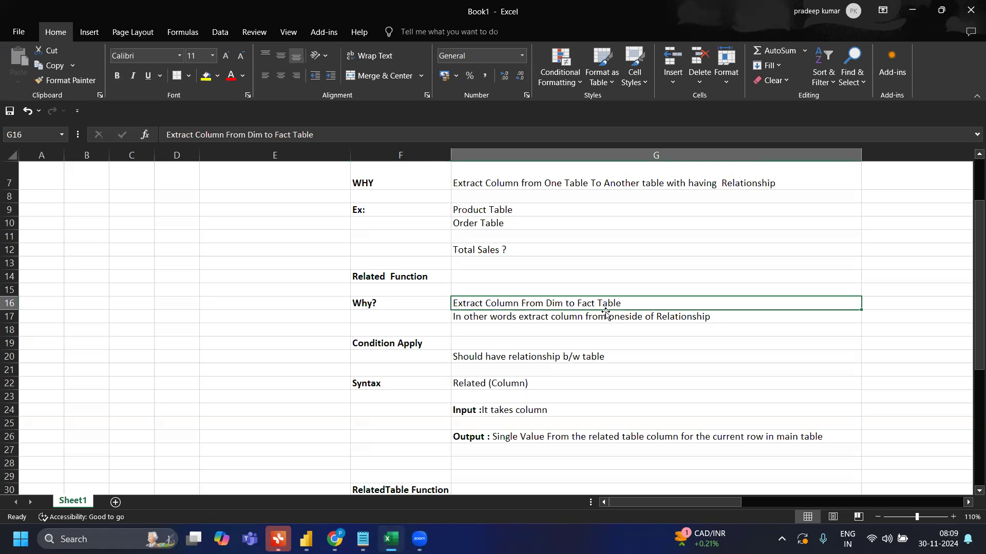
key(alt+Tab)
click(15, 167)
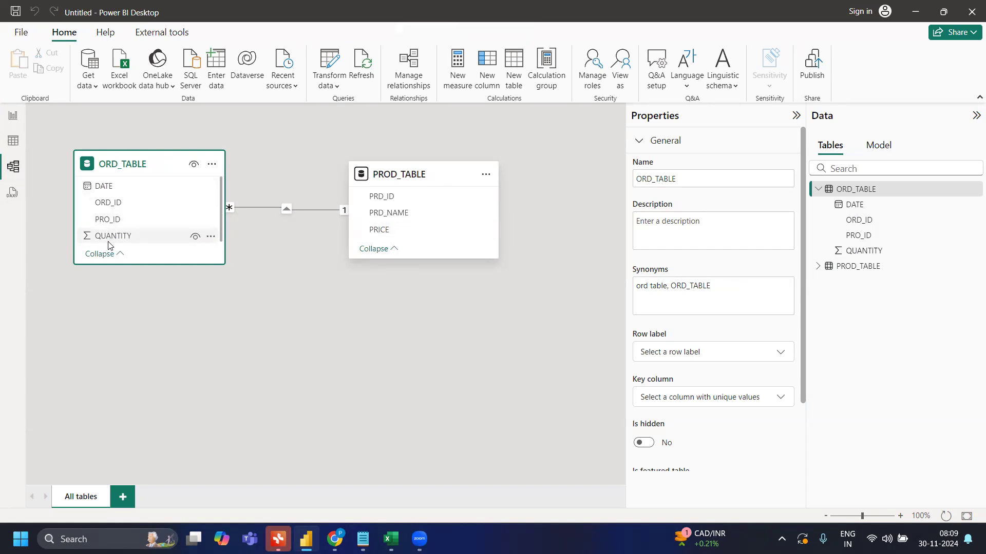
Read the Excel note on extracting a column from the one side and compare it with the relationship in the Power BI model.
click(391, 539)
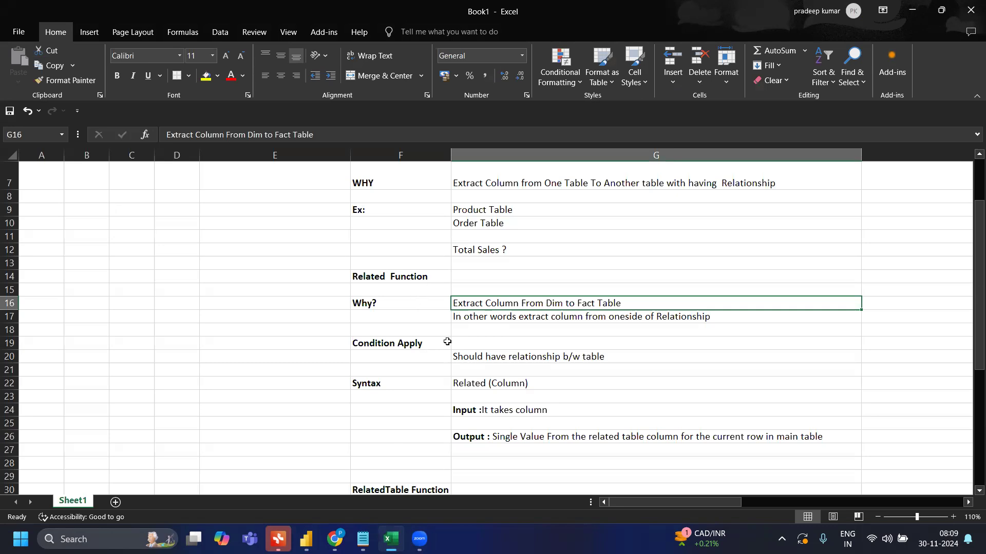
click(505, 316)
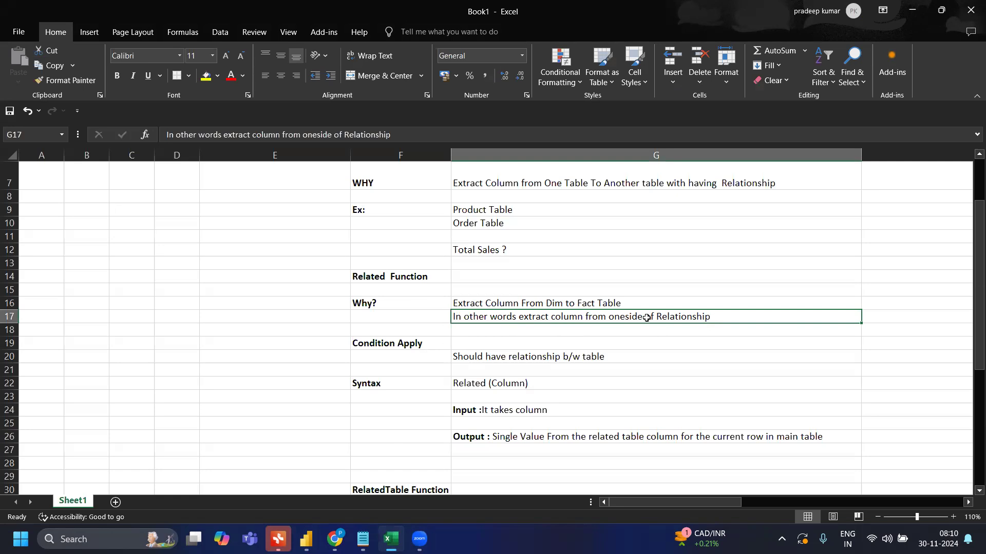
key(alt+Tab)
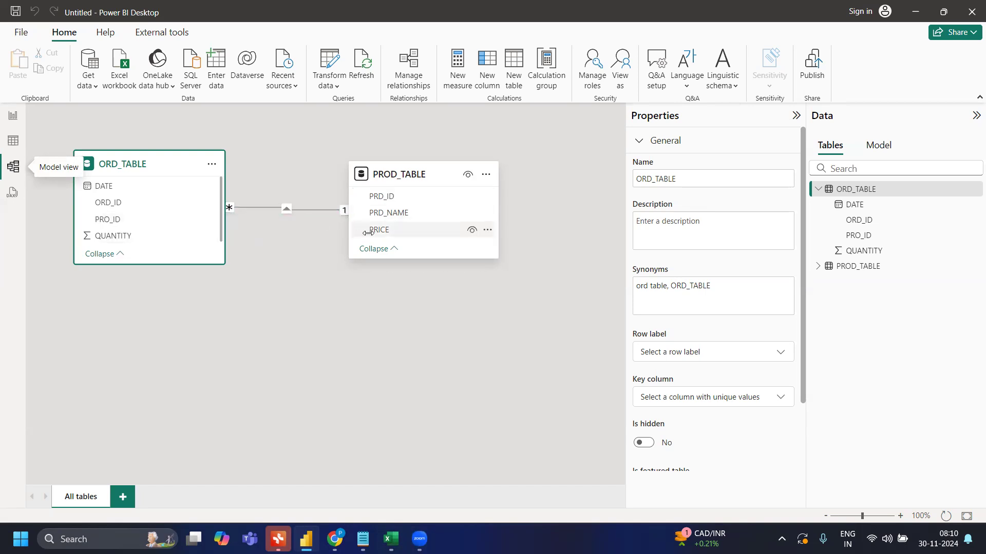
Review the relationship condition and Related (Column) syntax in the Excel notes against the table relationship in the Power BI model.
key(alt+Tab)
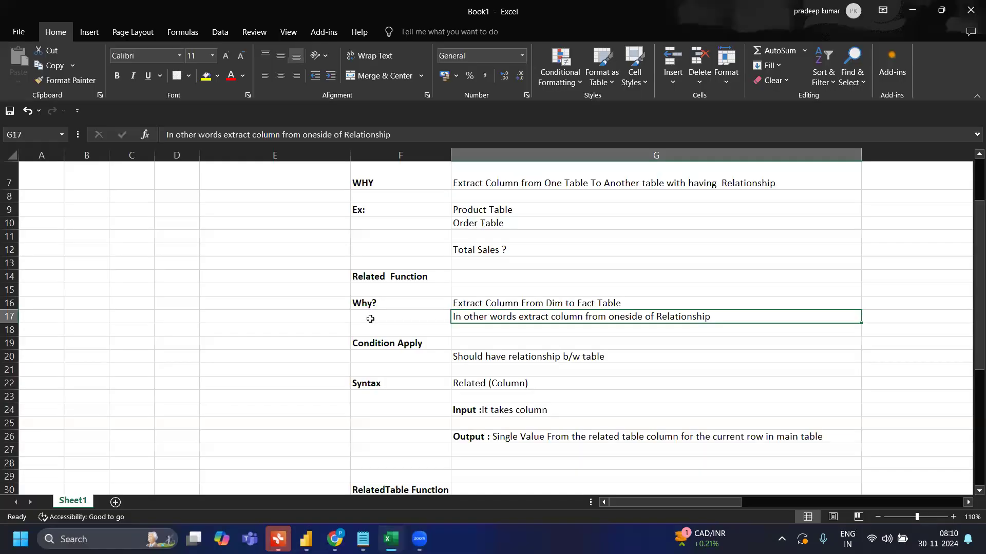
click(542, 354)
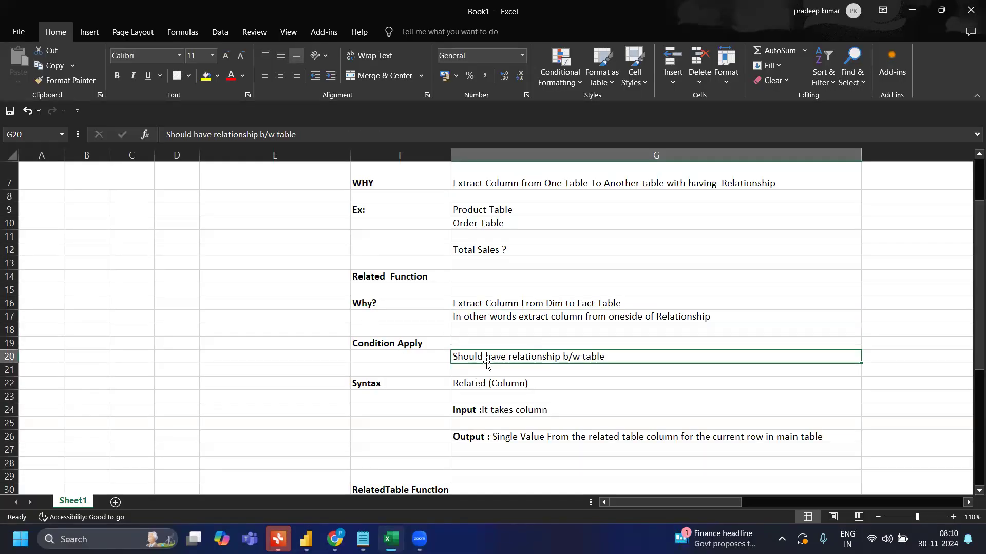
key(alt+Tab)
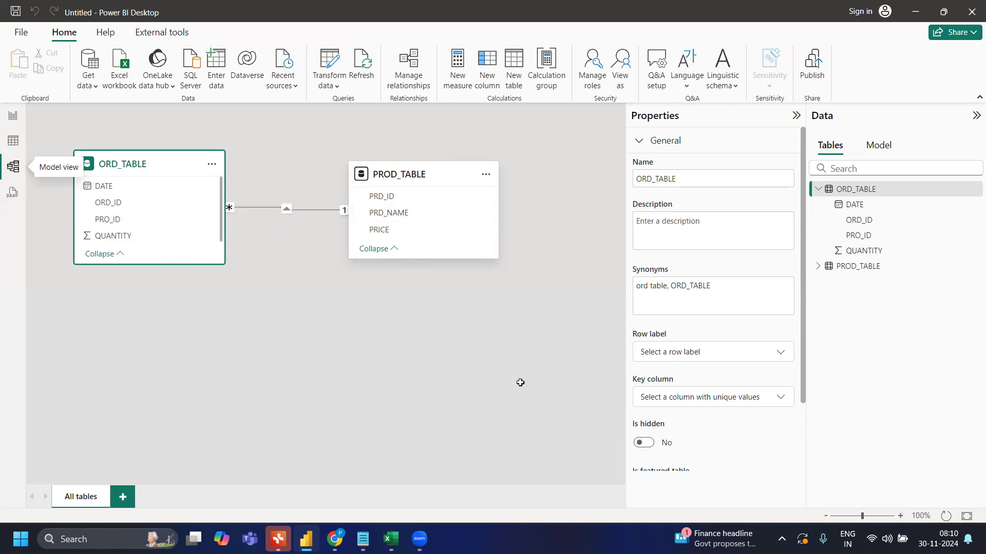
key(alt+Tab)
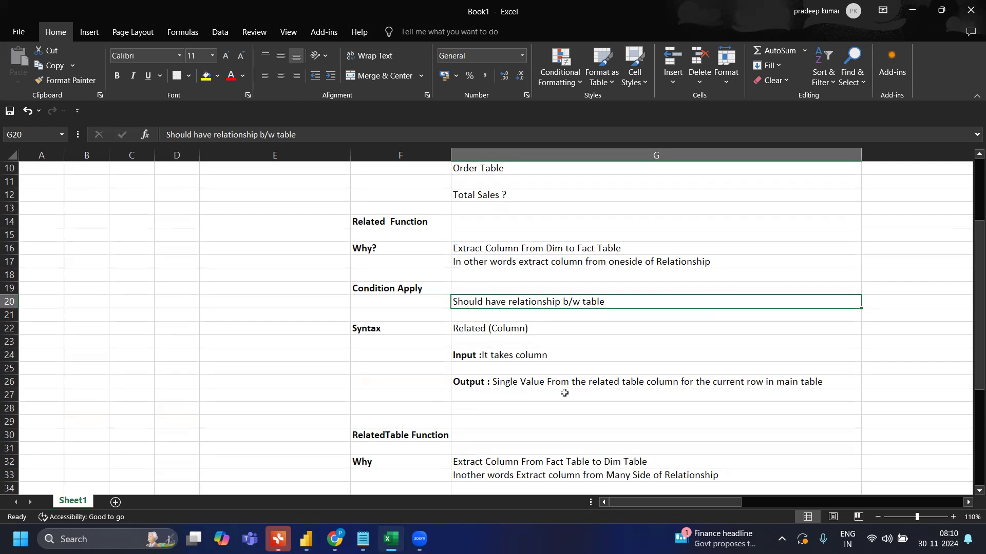
key(alt+Tab)
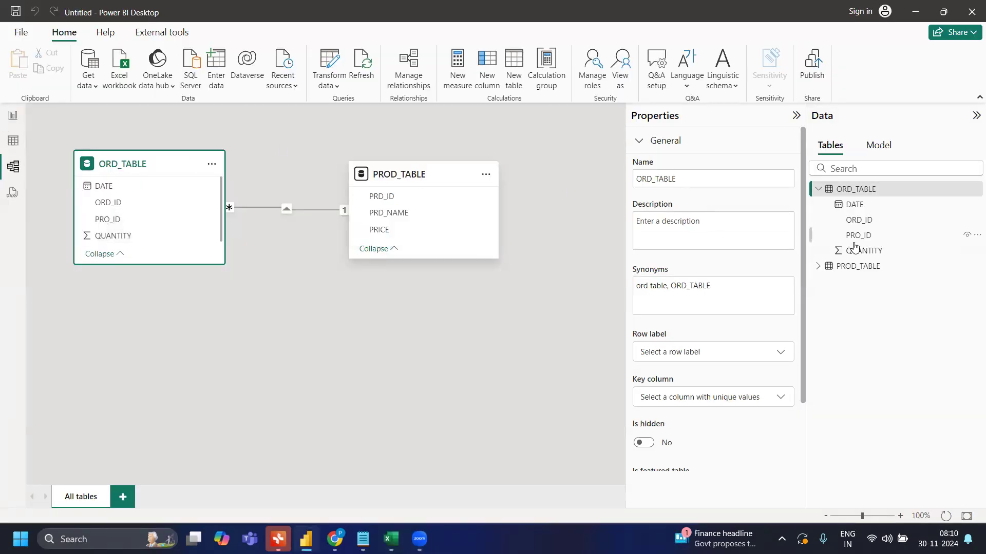
key(alt+Tab)
key(alt+Tab)
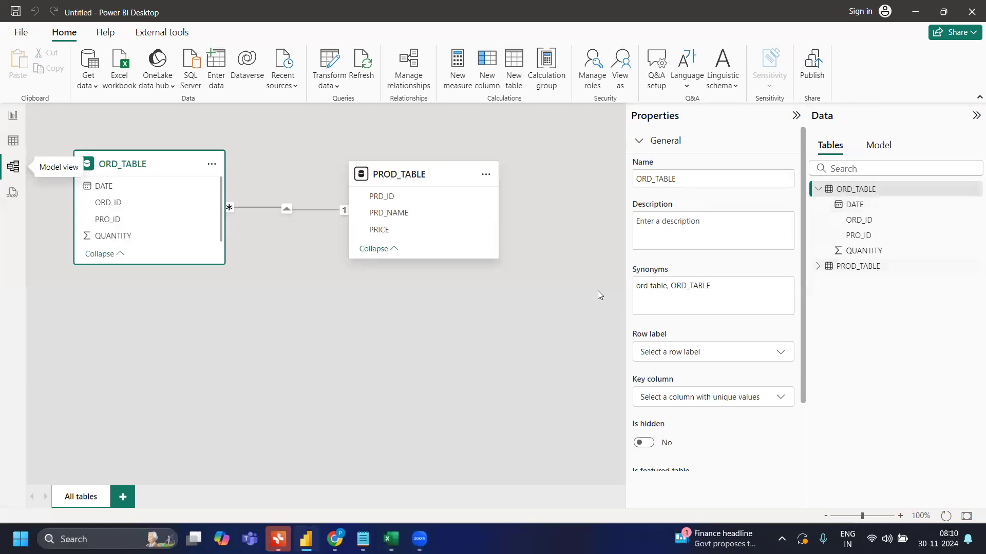
key(alt+Tab)
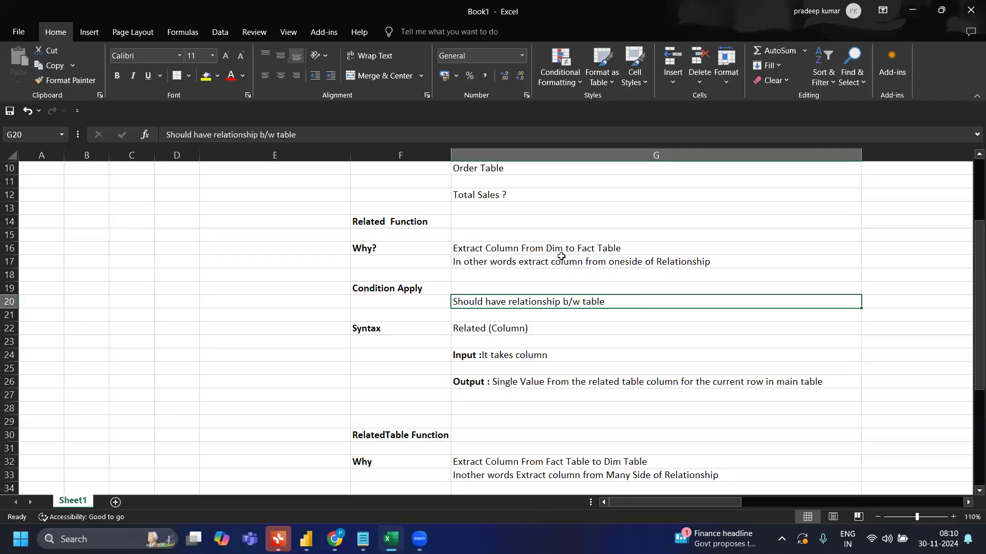
key(alt+Tab)
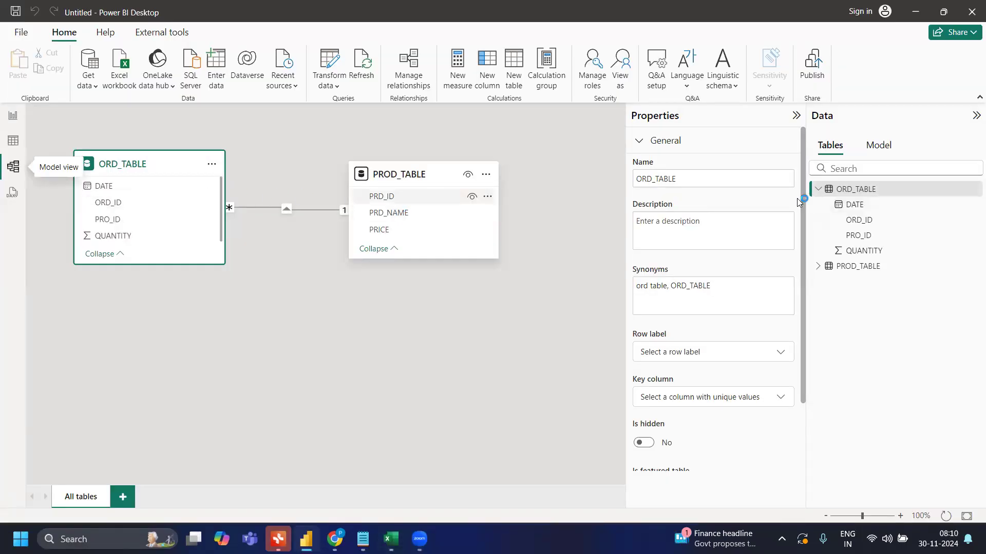
click(970, 191)
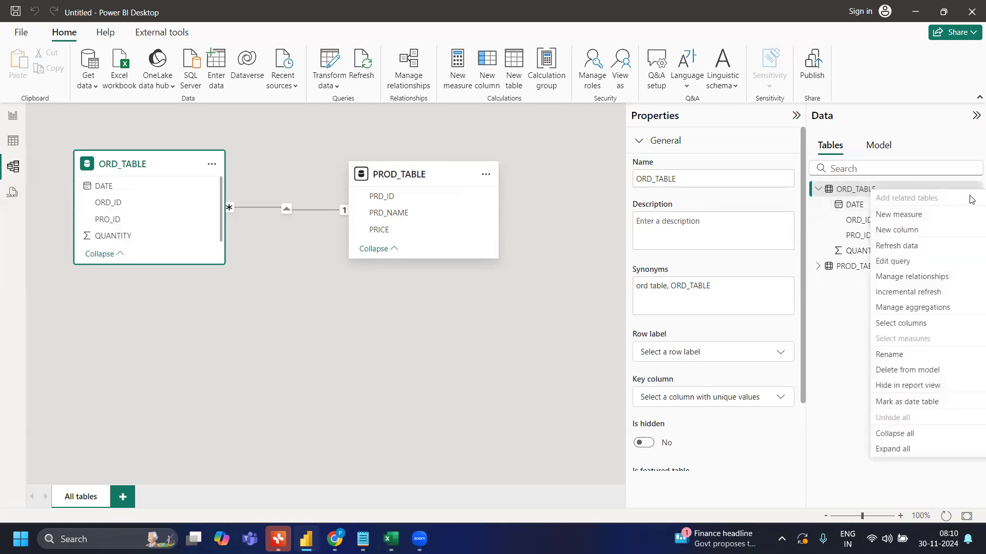
click(921, 230)
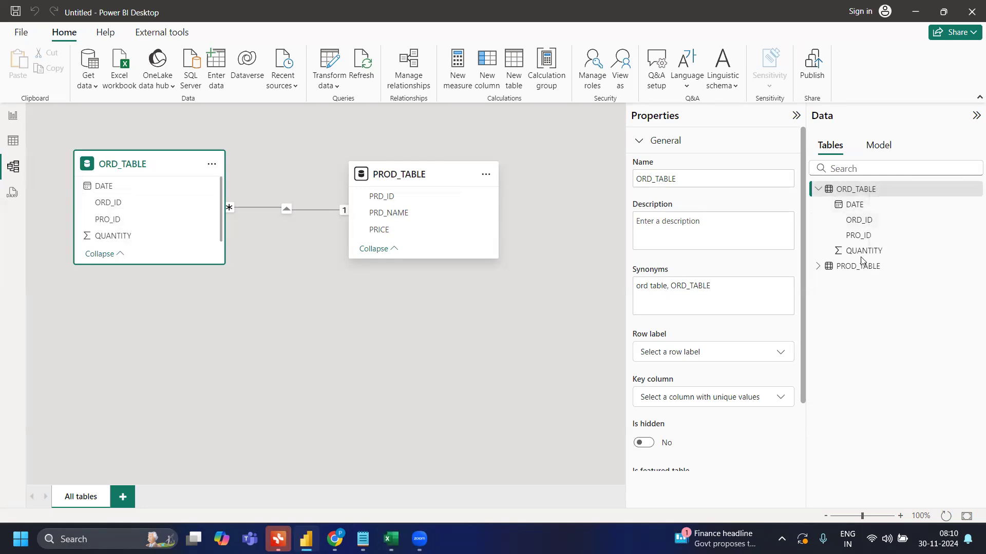
Switch to the table view and add a new calculated column to ORD_TABLE, clearing its default formula.
click(11, 143)
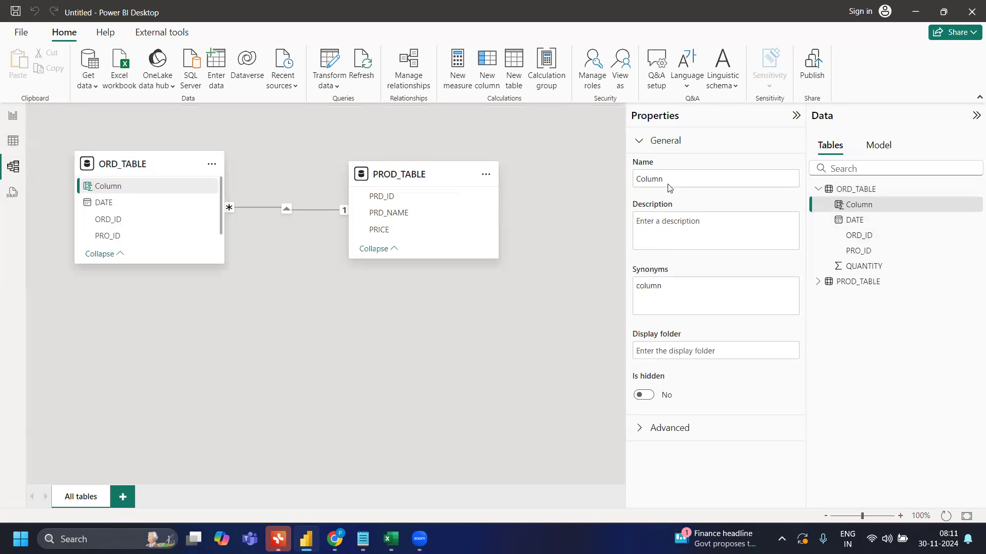
click(13, 147)
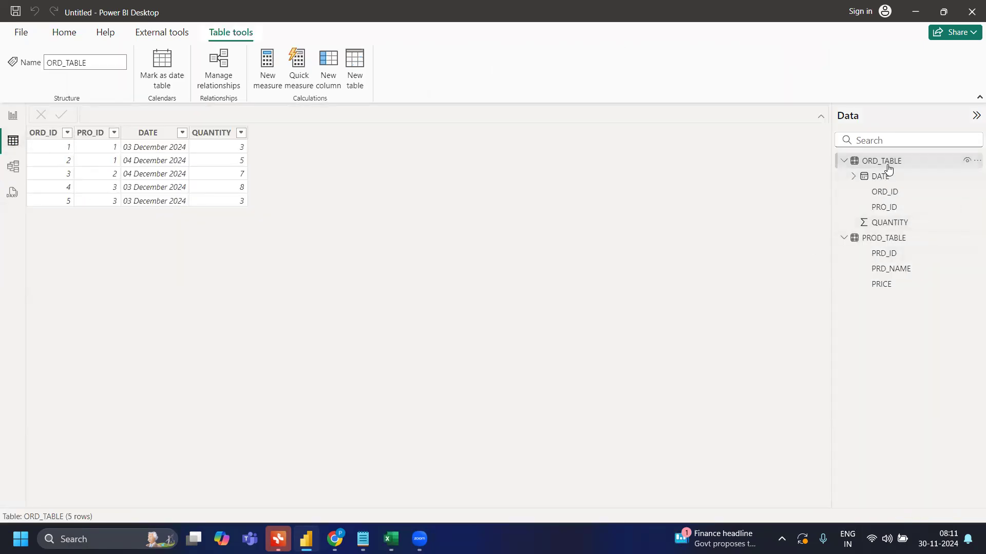
click(976, 163)
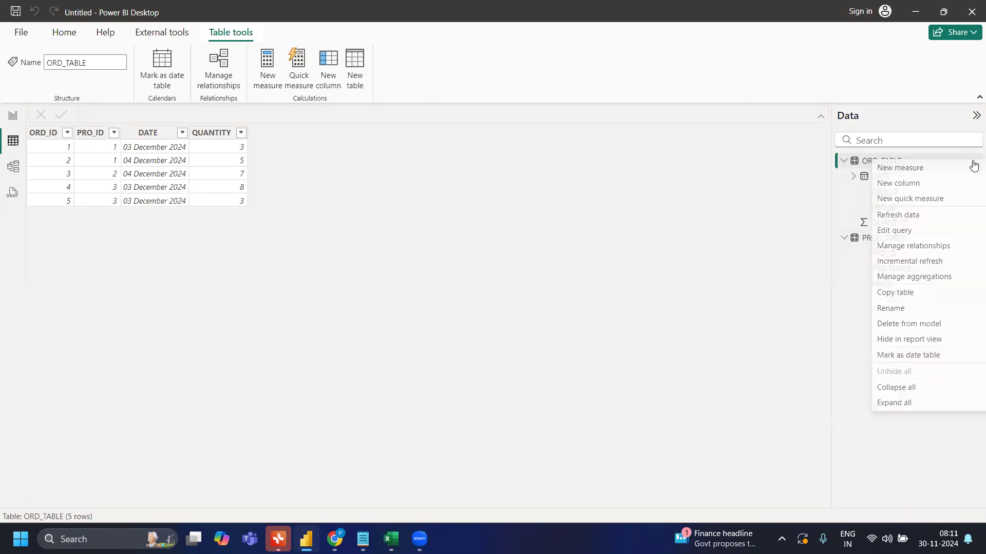
click(913, 184)
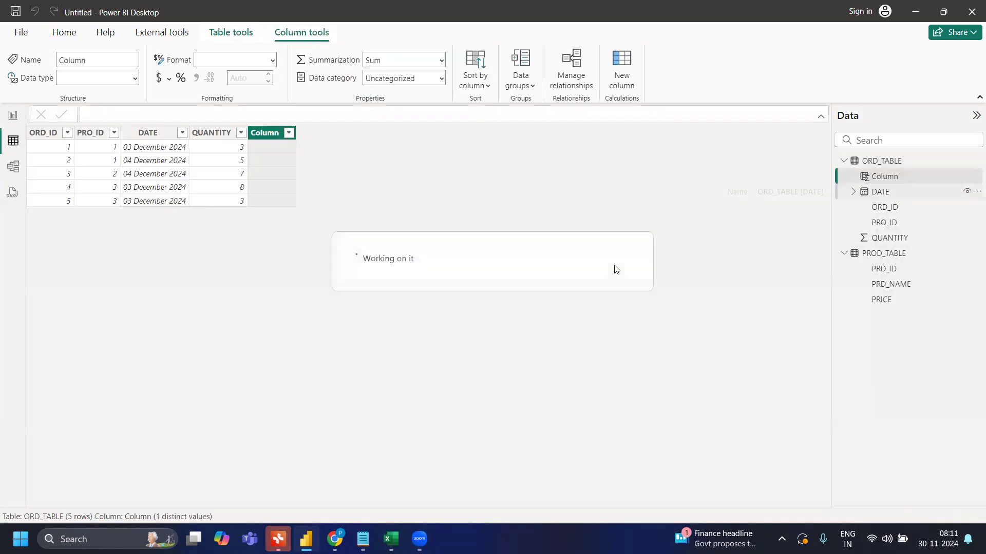
key(BackSpace)
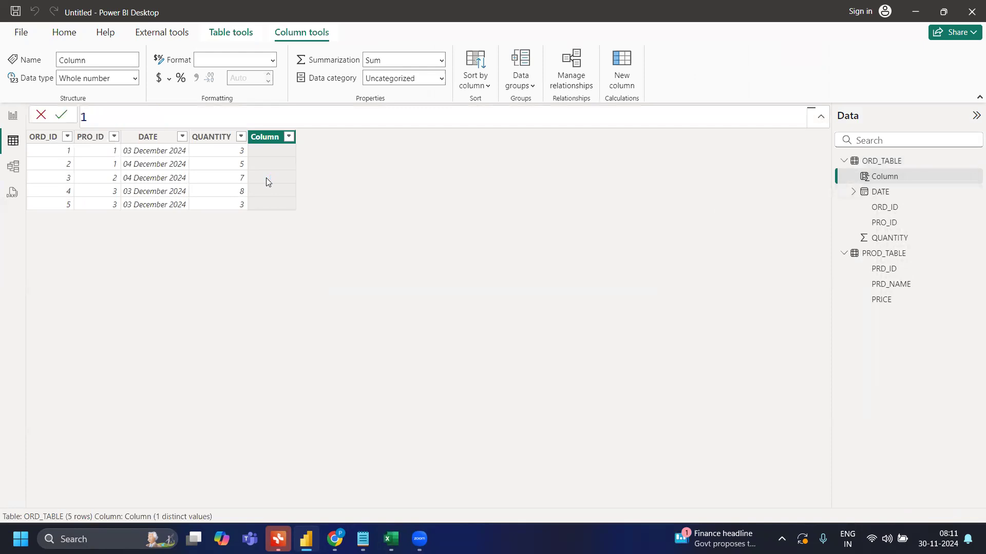
Define the new column as Unit Price = RELATED(PROD_TABLE[PRICE]) and commit the formula.
text(Unit Price=  Rel)
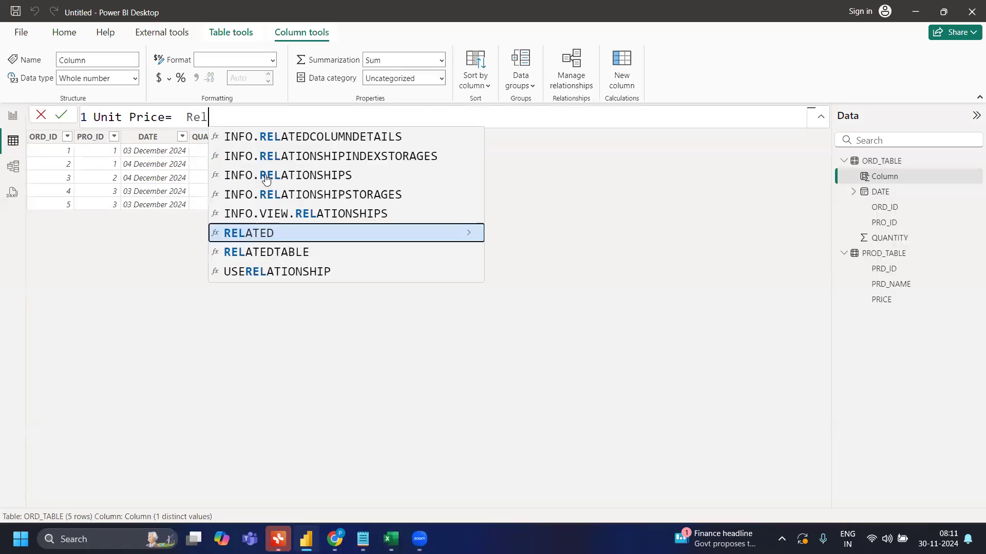
text(ate)
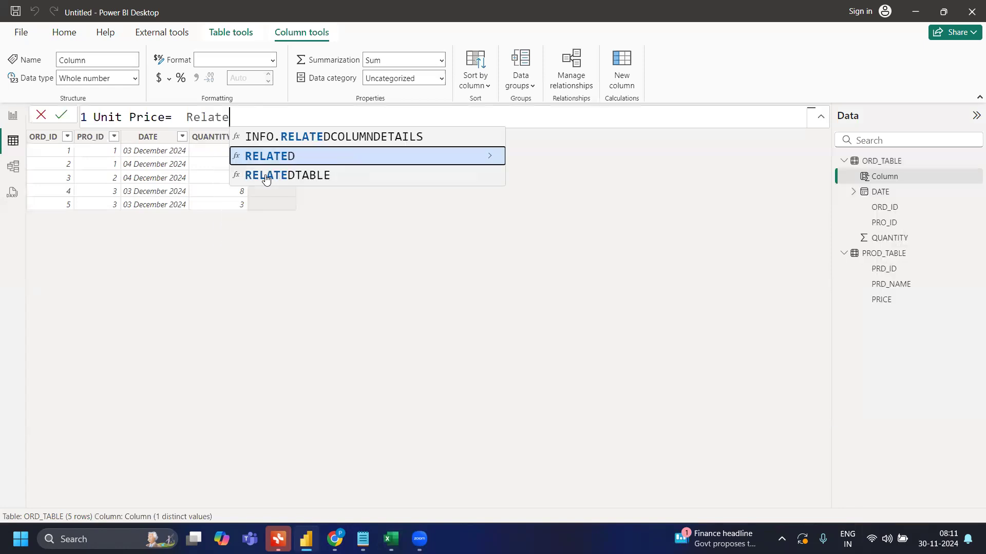
click(299, 161)
key(alt+Tab)
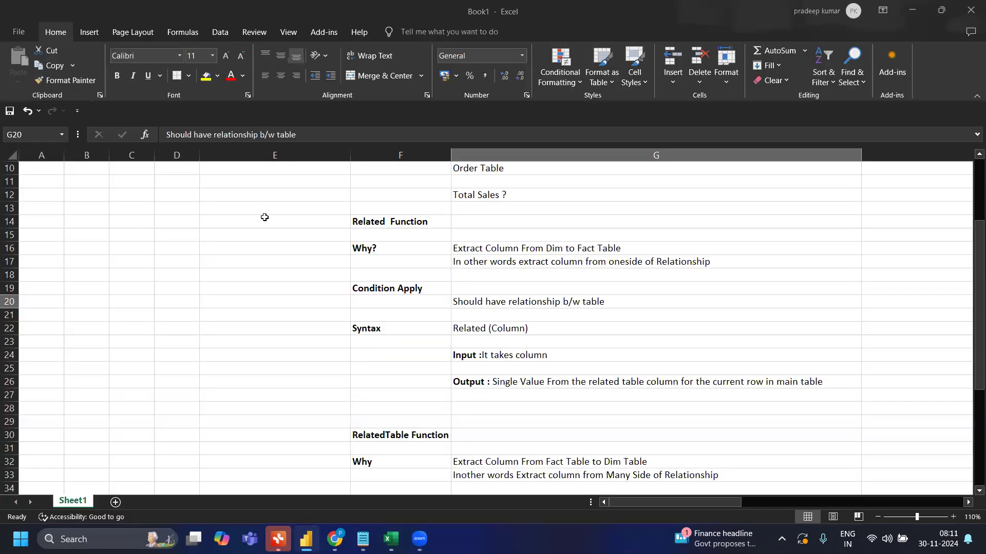
key(alt+Tab)
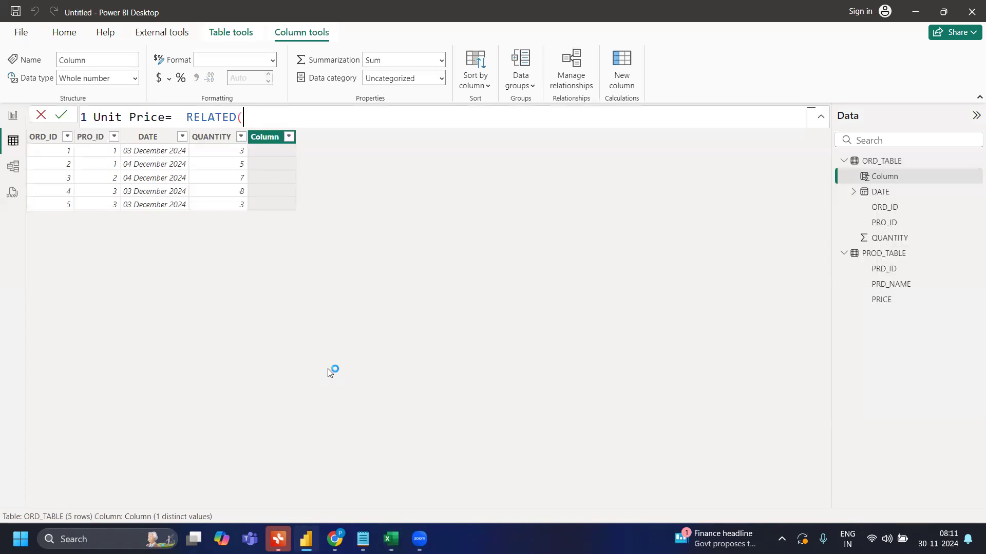
text(Pri)
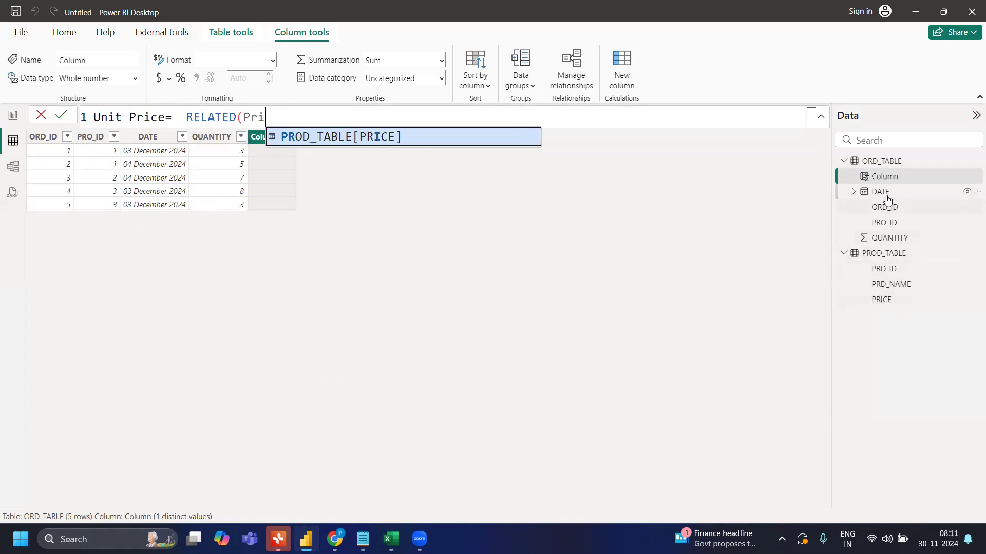
click(354, 139)
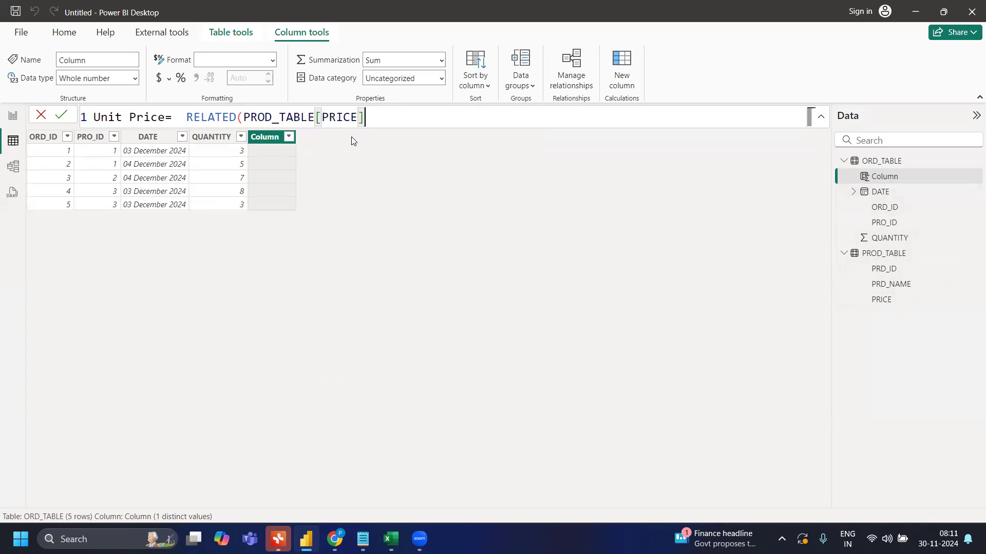
text())
key(Return)
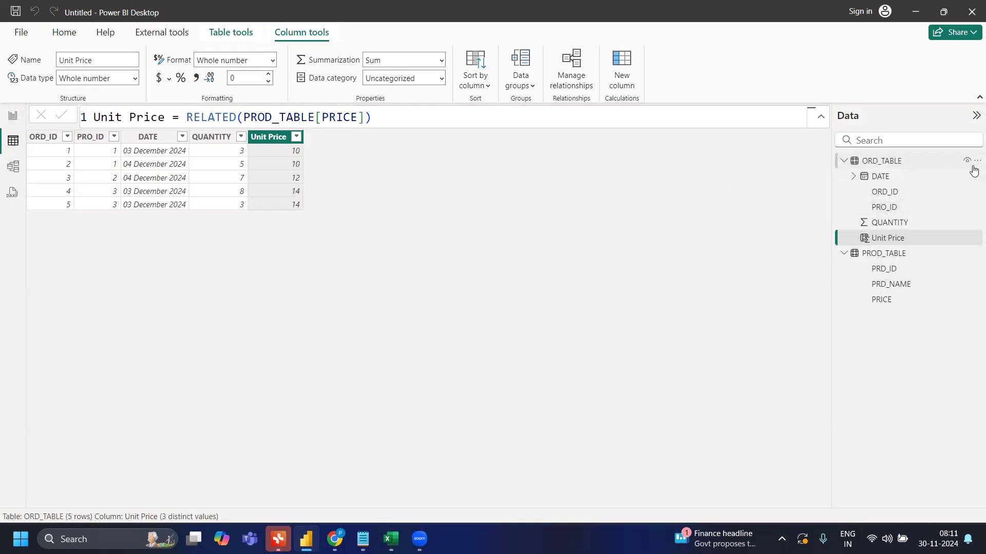
Create a new measure in ORD_TABLE and start its formula with "Total Sales =".
click(974, 163)
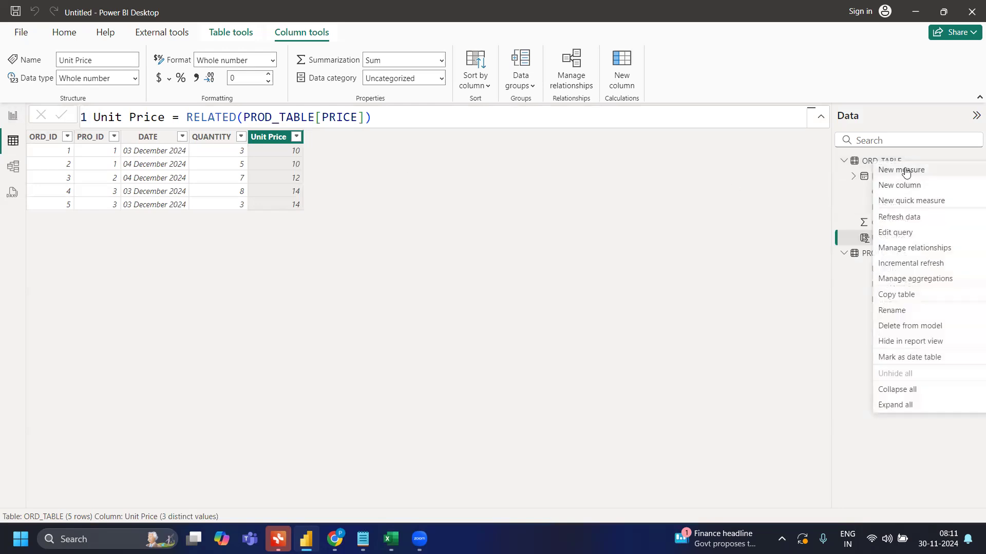
click(883, 168)
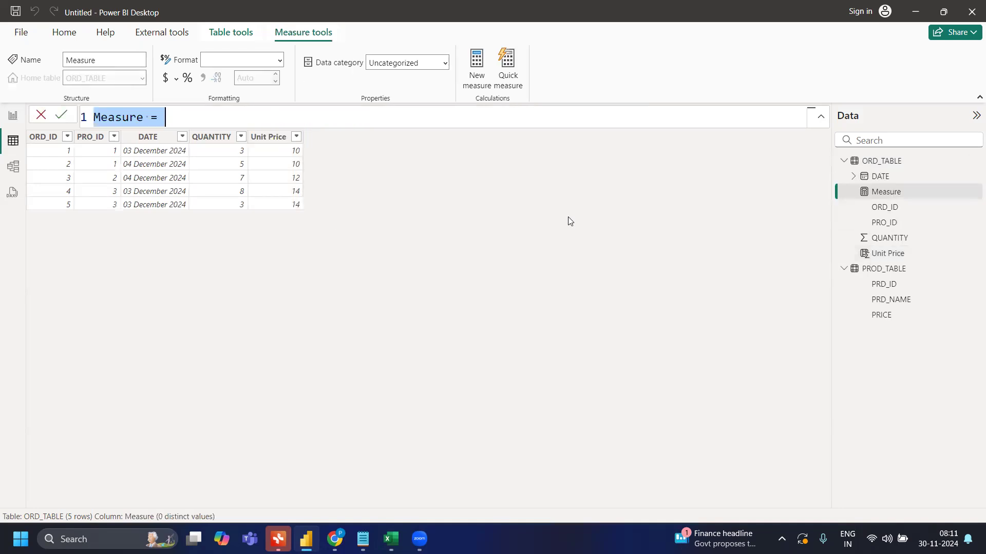
key(BackSpace)
text(Total S)
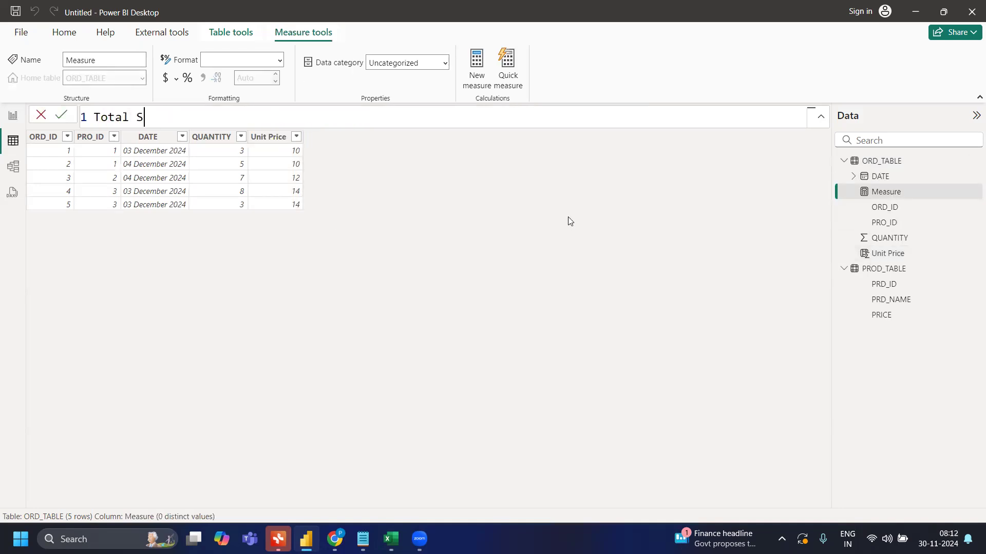
text(ales =)
key(Return)
text(Pr)
key(BackSpace)
key(BackSpace)
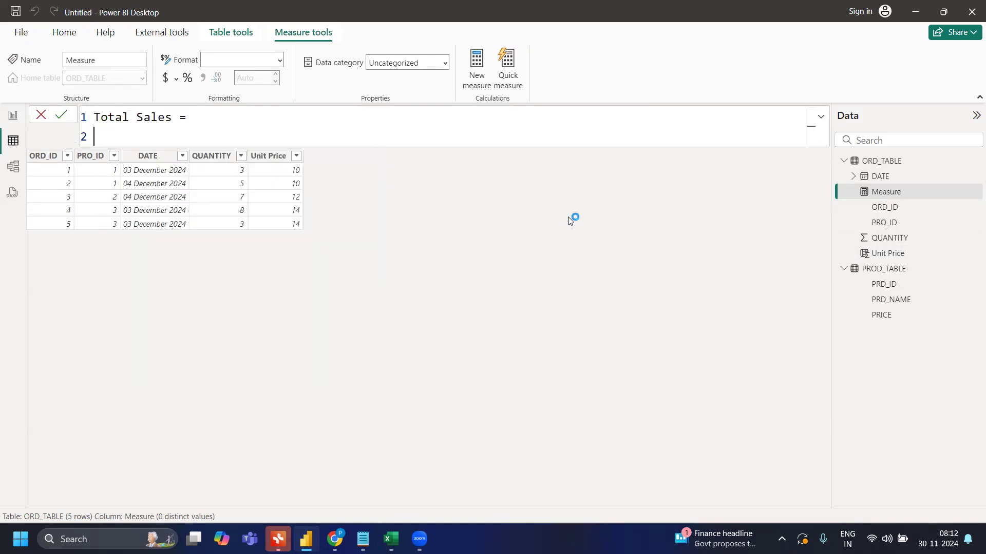
text(Qu)
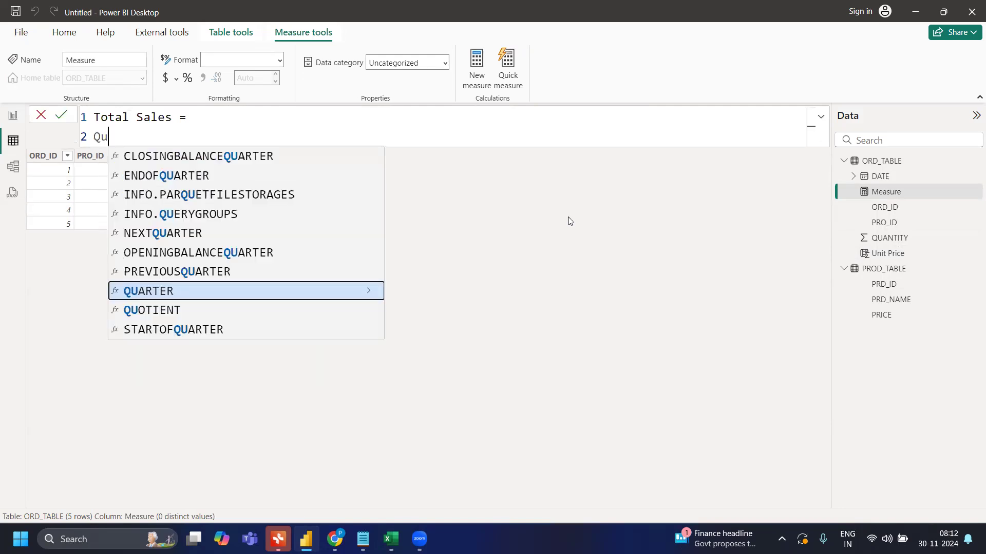
key(BackSpace)
key(BackSpace)
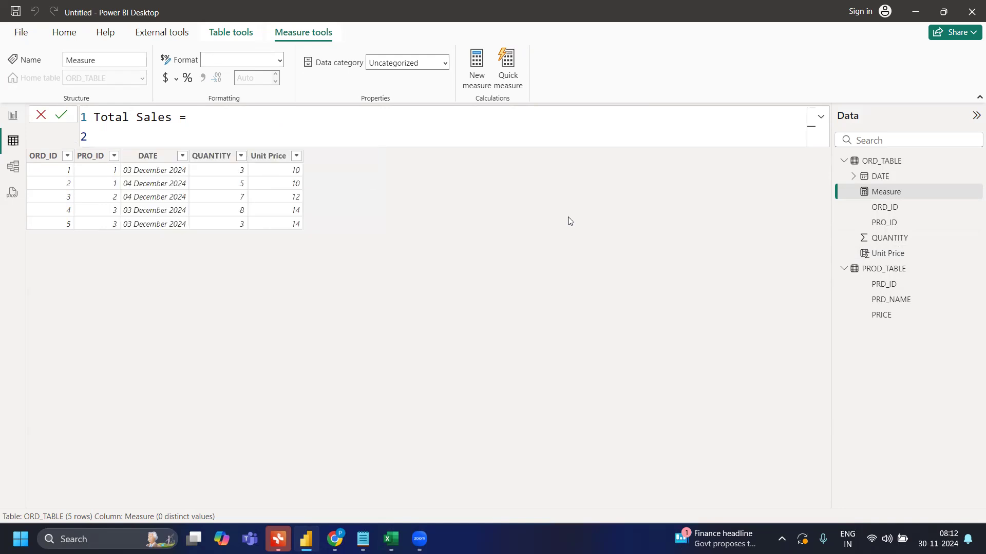
text(Qua)
key(BackSpace)
key(BackSpace)
key(BackSpace)
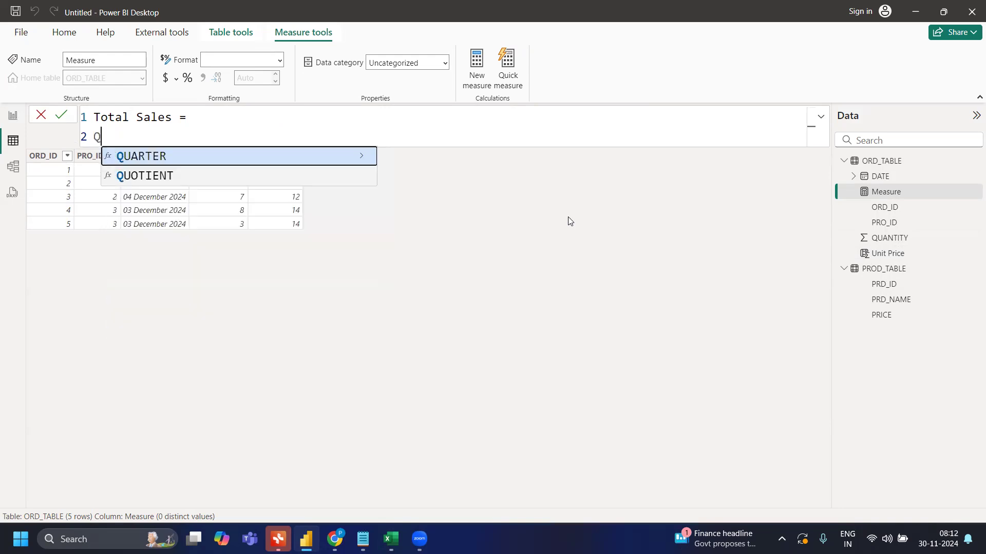
text(Ord)
key(BackSpace)
key(BackSpace)
key(BackSpace)
text(Price)
key(BackSpace)
key(BackSpace)
key(BackSpace)
key(BackSpace)
key(BackSpace)
text(Uni)
key(BackSpace)
key(BackSpace)
key(BackSpace)
key(BackSpace)
key(BackSpace)
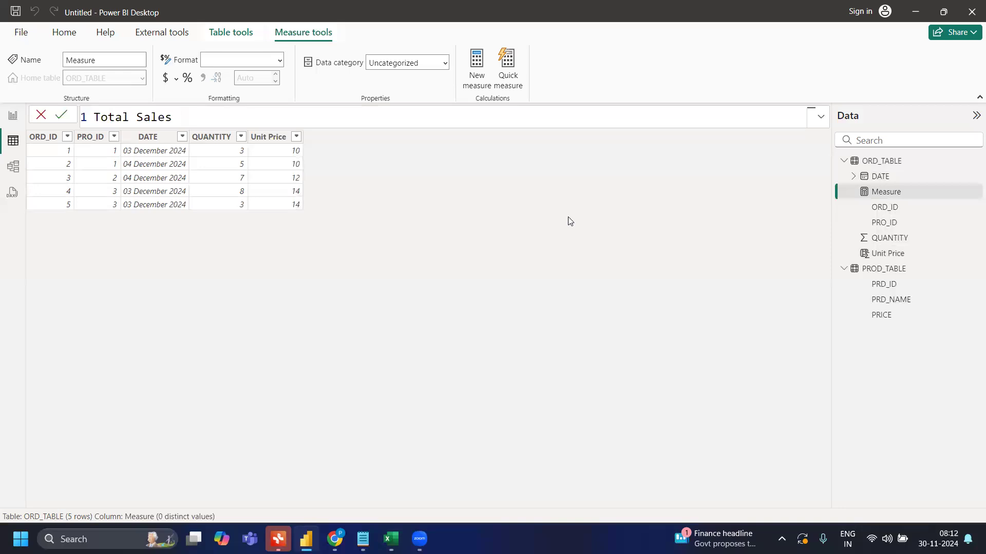
key(BackSpace)
key(BackSpace)
key(BackSpace)
key(BackSpace)
key(BackSpace)
key(BackSpace)
key(BackSpace)
key(BackSpace)
key(BackSpace)
key(BackSpace)
key(BackSpace)
key(BackSpace)
Name the measure Total Sales and begin a SUMX function with ORD_TABLE as its table argument.
text(Total Sales =Sum)
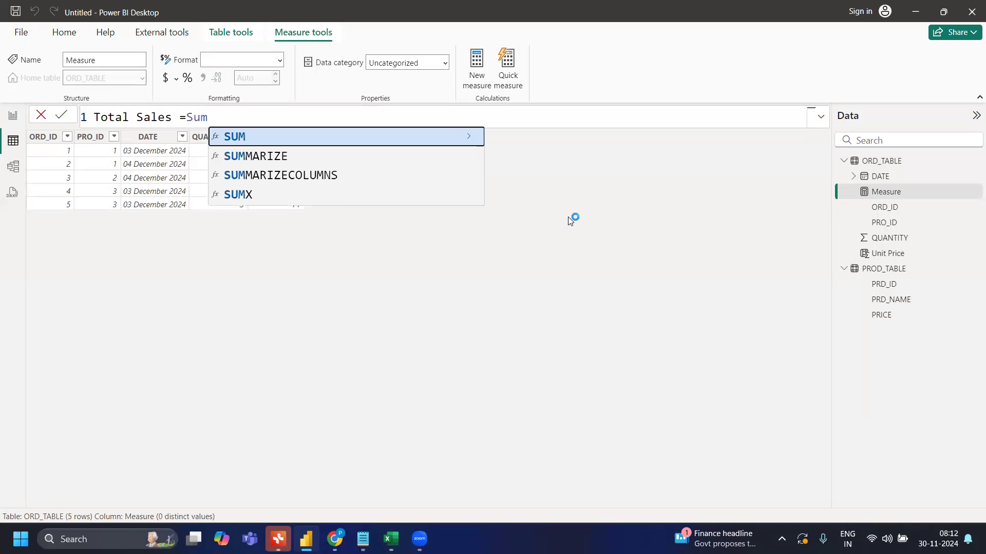
text((Q)
key(BackSpace)
key(BackSpace)
key(BackSpace)
key(BackSpace)
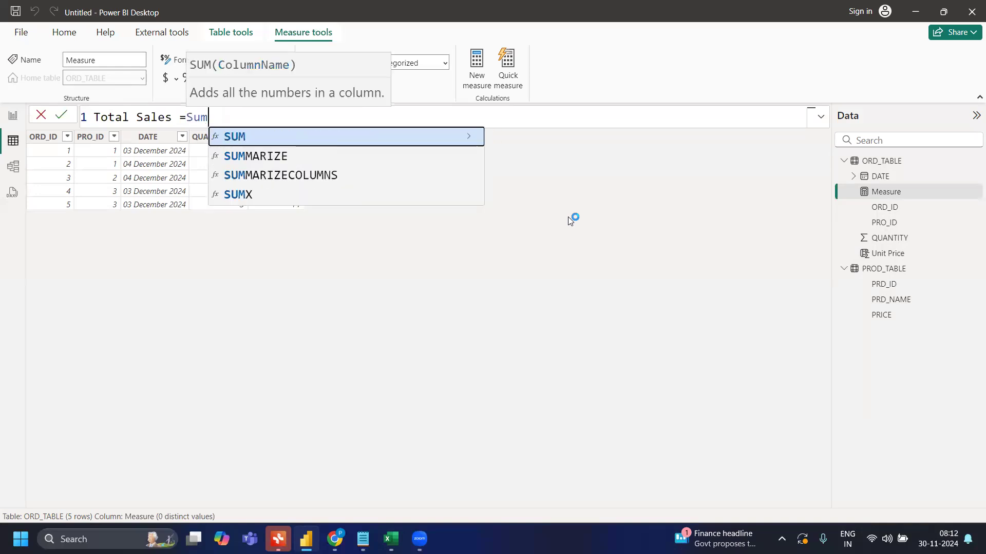
text(UM)
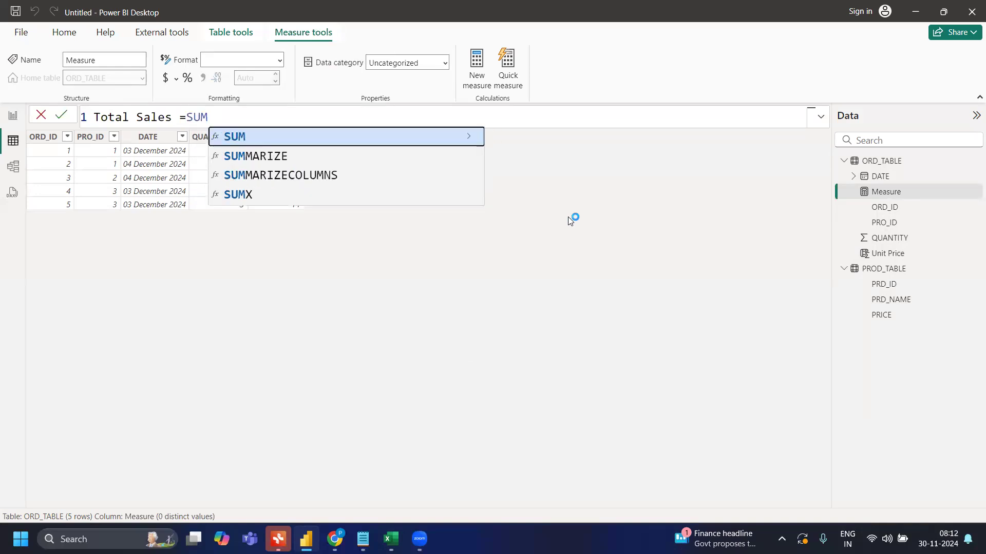
text(X( )
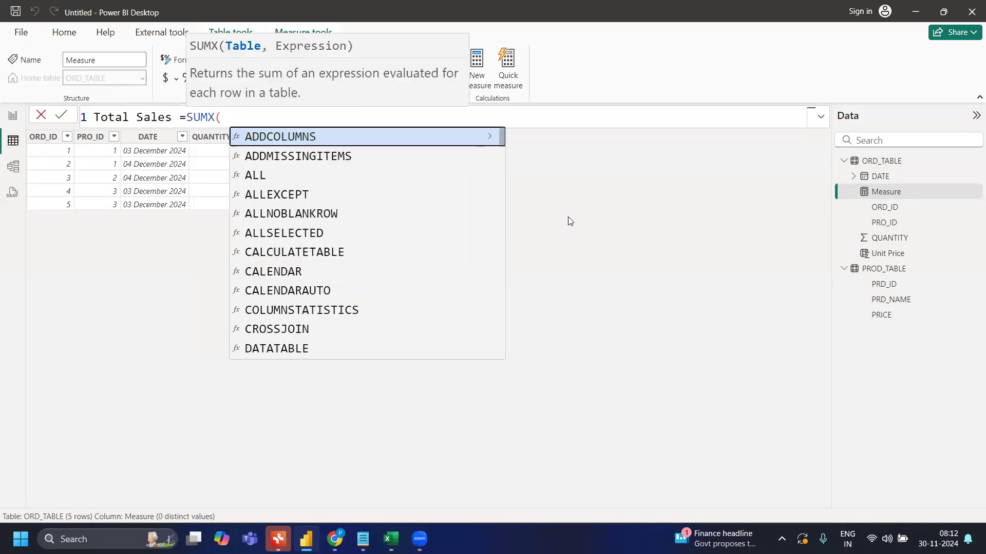
text(Ord)
key(Tab)
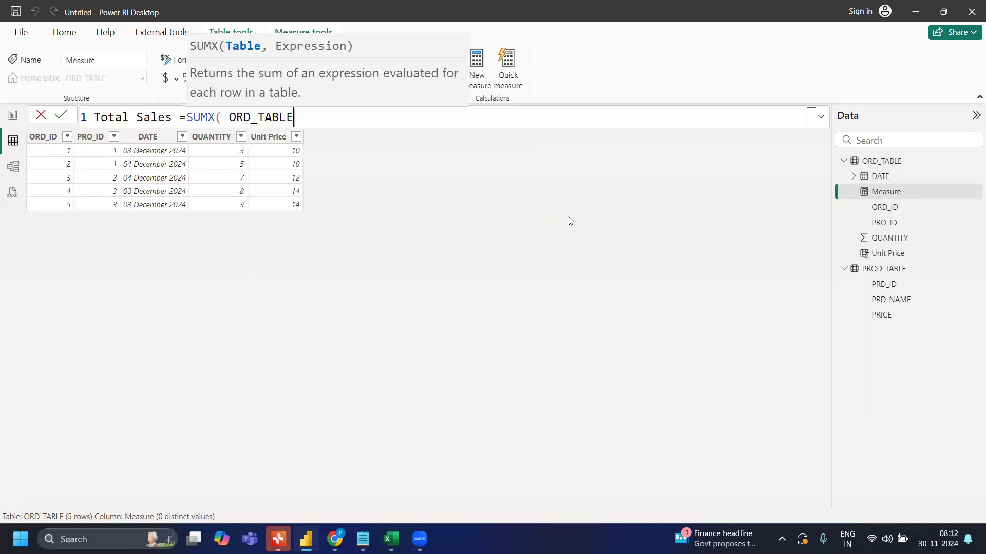
text(,)
key(shift+Return)
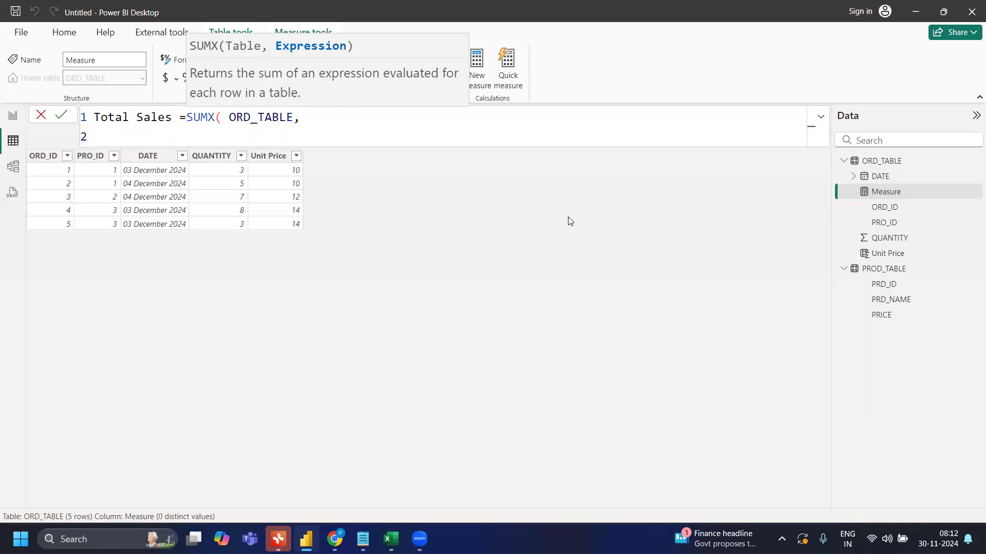
Complete the measure with the expression ORD_TABLE[QUANTITY]*ORD_TABLE[Unit Price], commit it and switch to the report view.
text(Qu)
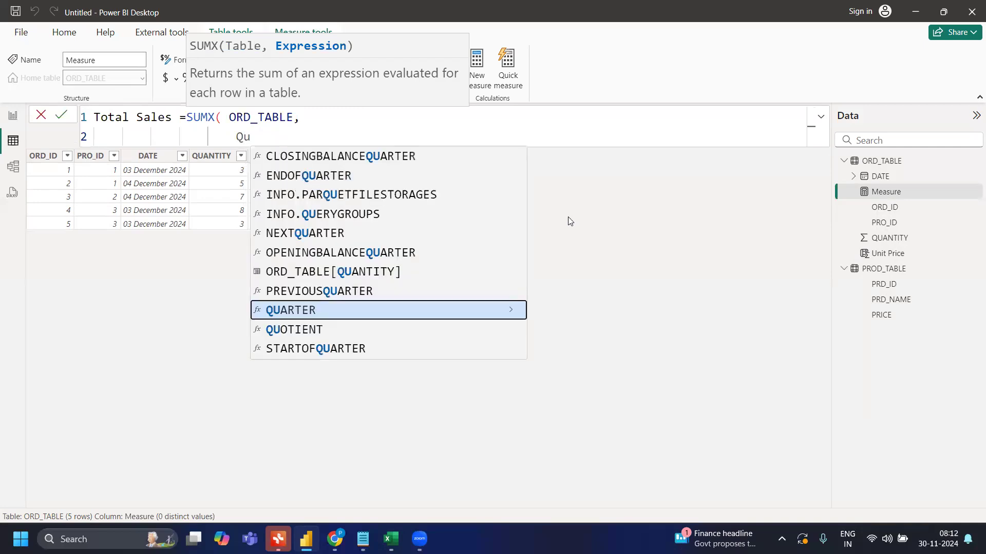
key(Up)
key(Up)
key(Tab)
text(*Pri)
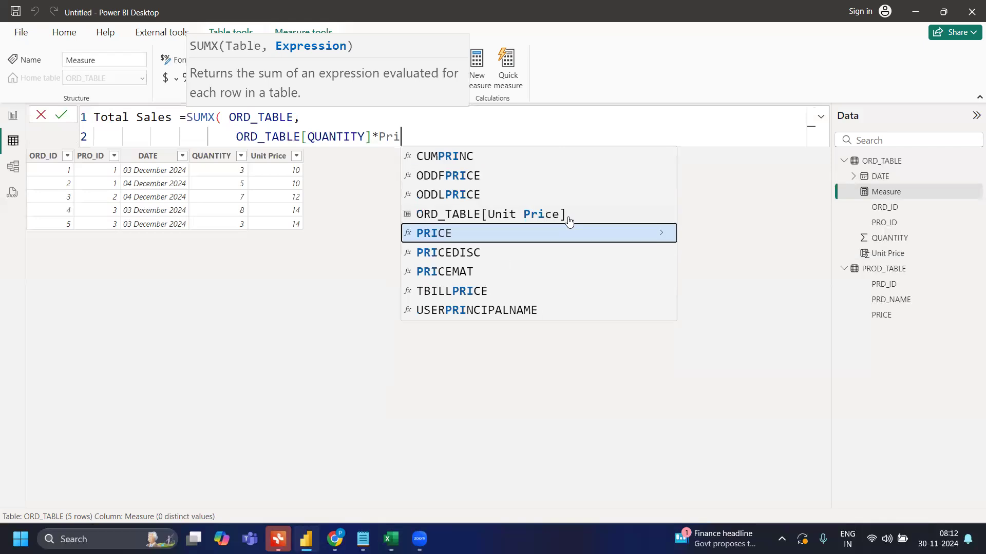
click(569, 221)
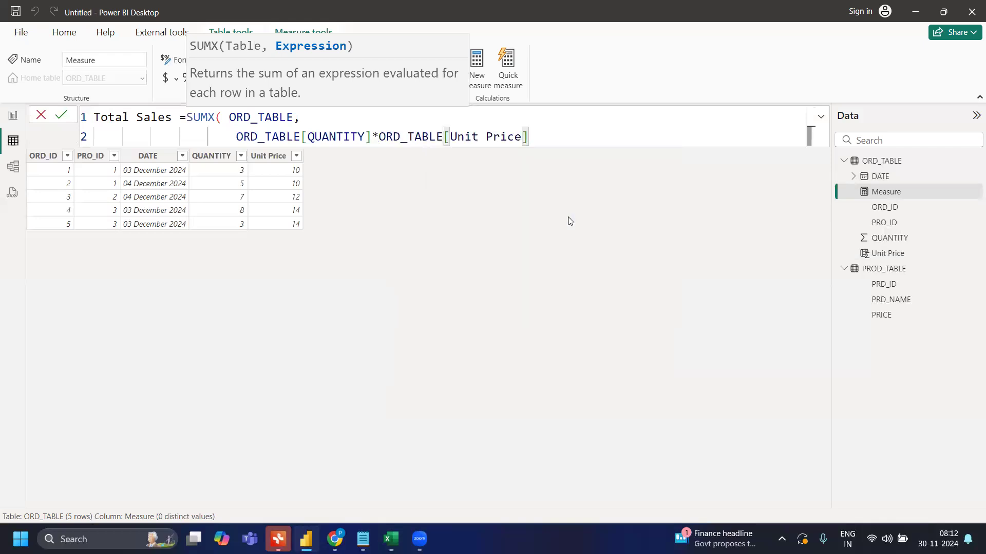
text())
key(Return)
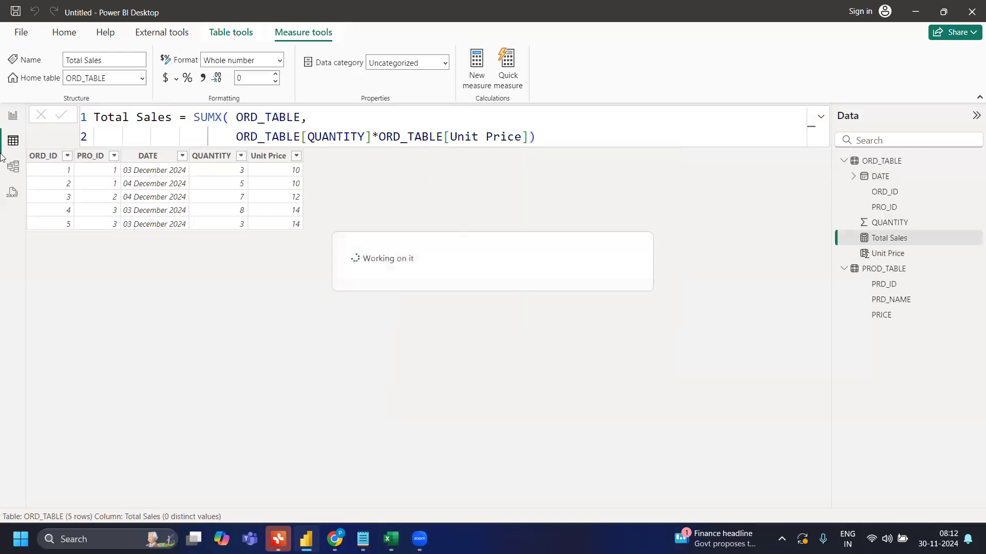
click(13, 115)
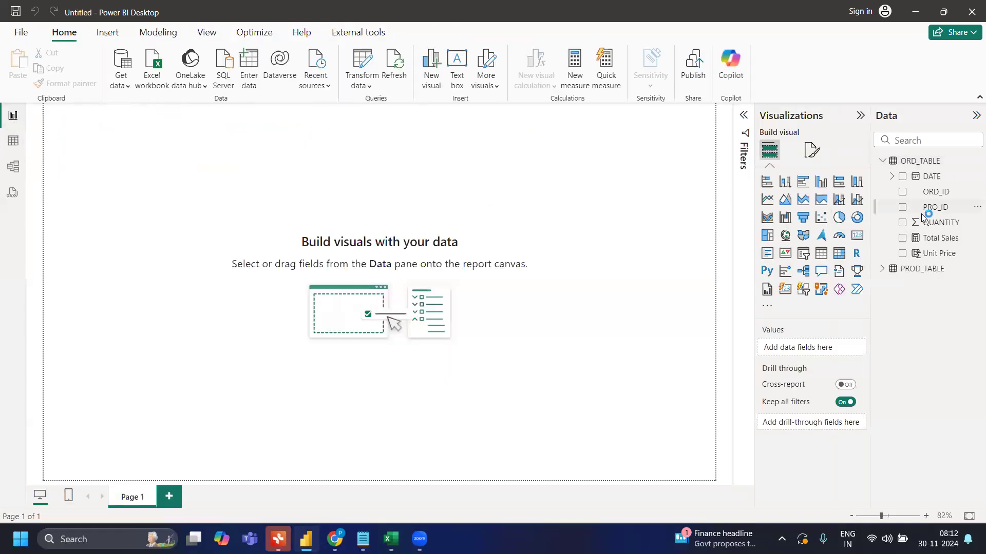
Add a card visual showing Total Sales to the report page and place it in the page's upper-left area.
drag(935, 255, 210, 206)
click(857, 235)
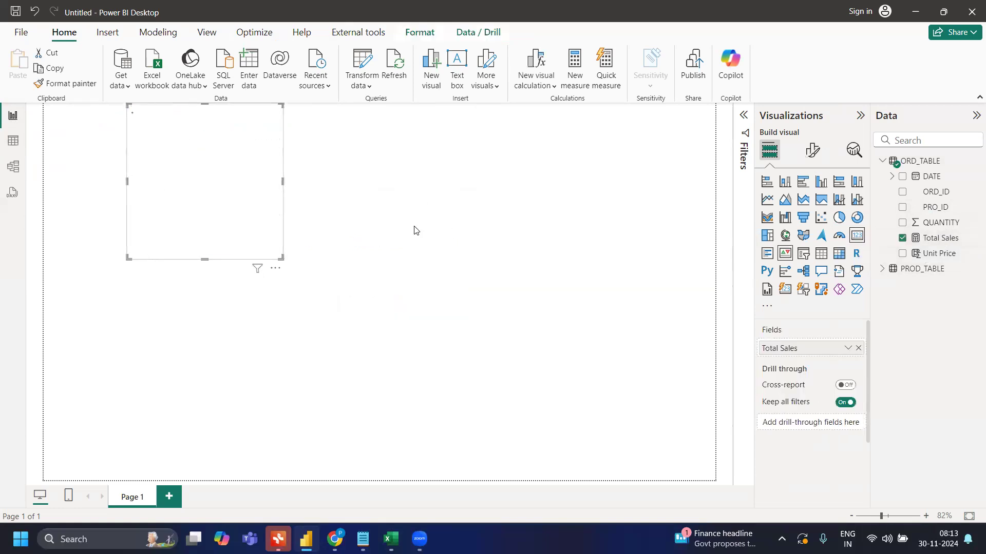
drag(253, 236, 240, 293)
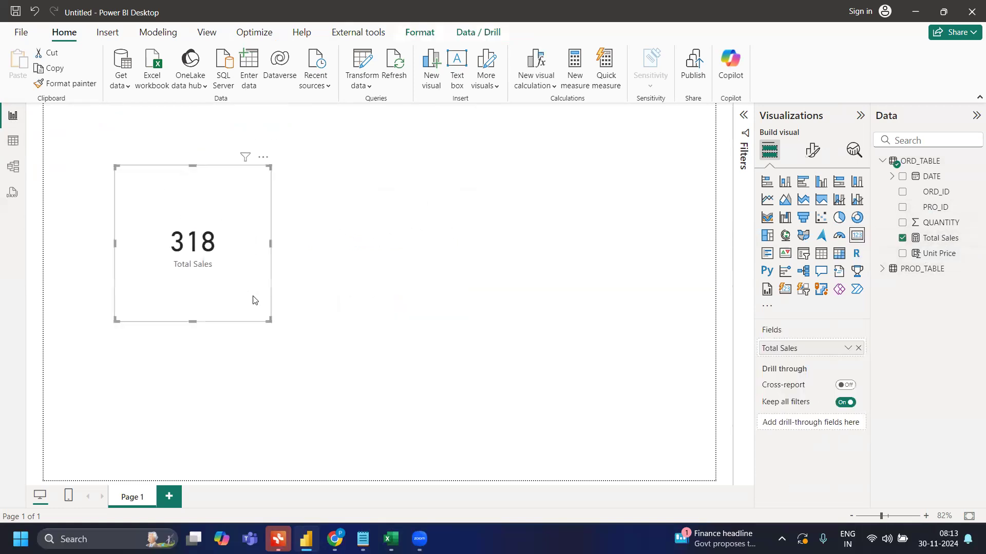
Look over the RelatedTable Function notes in Excel and ORD_TABLE's fields in Power BI's model view.
click(392, 538)
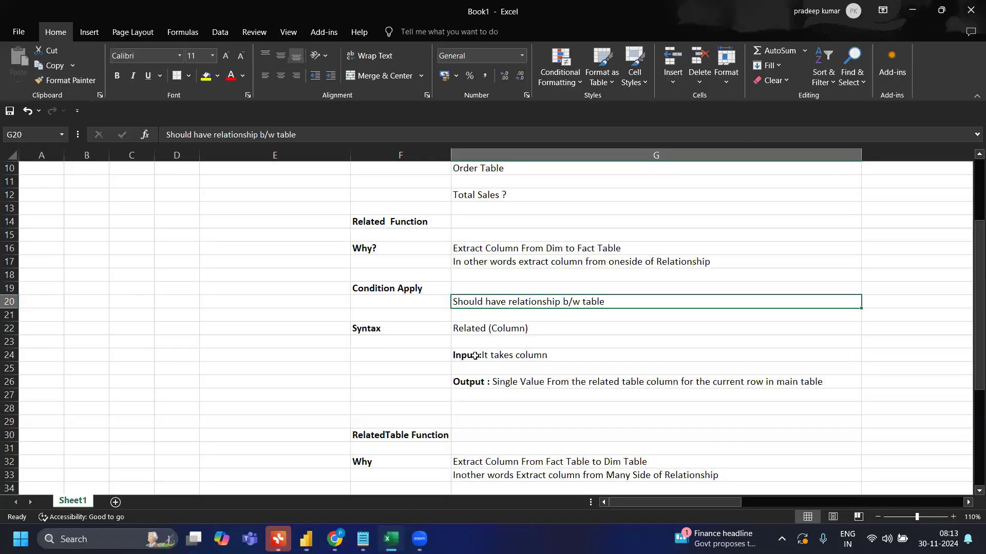
scroll(441, 292, down, 4)
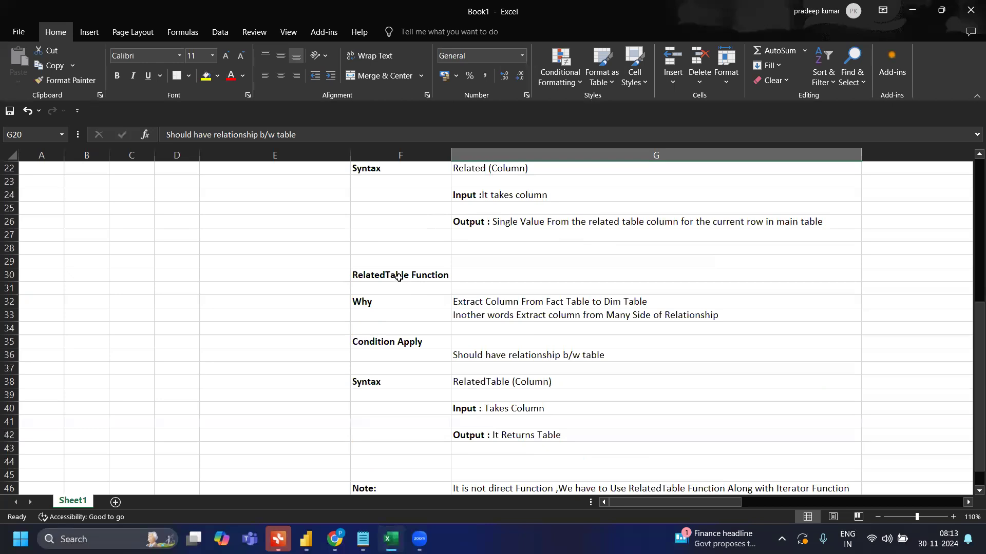
scroll(399, 278, down, 1)
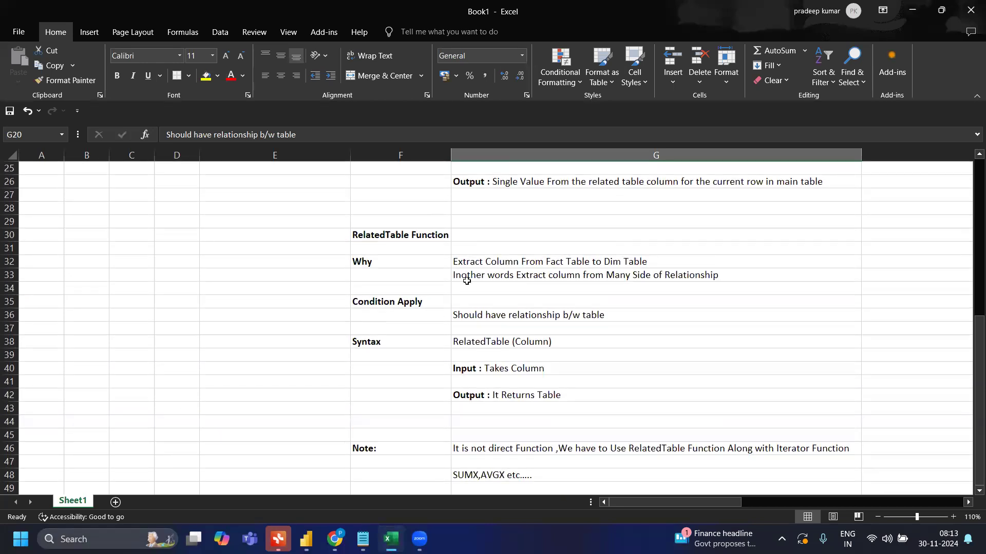
key(alt+Tab)
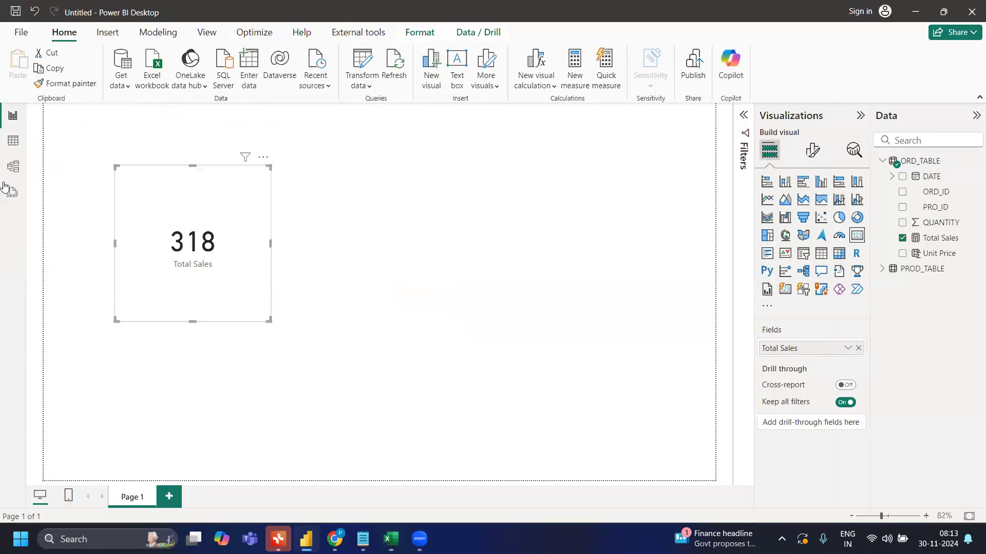
click(13, 141)
click(13, 167)
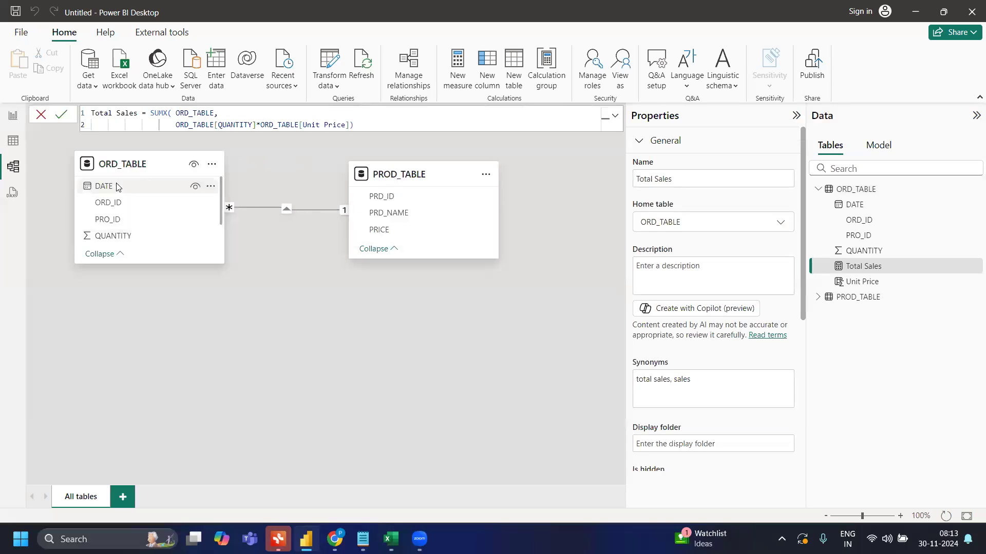
scroll(127, 224, down, 1)
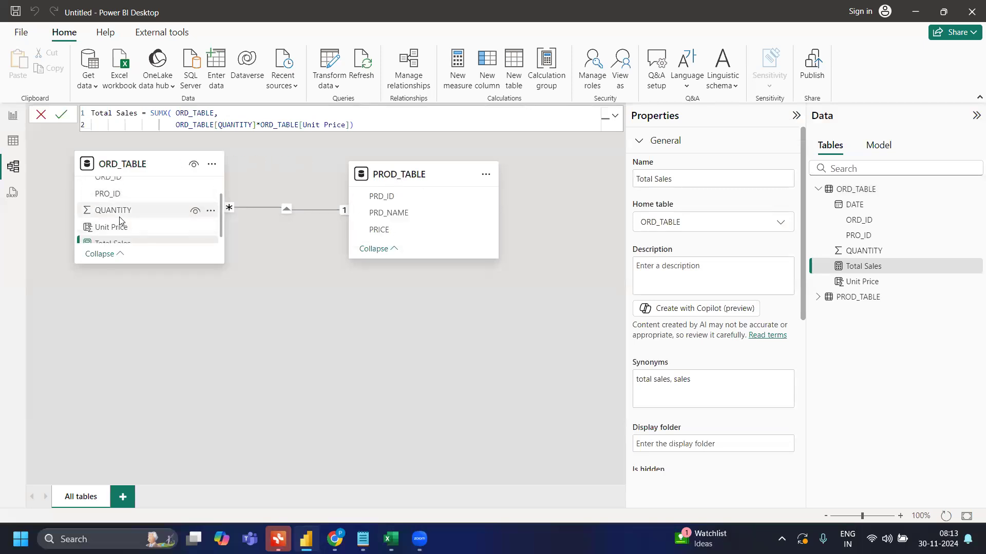
scroll(126, 221, up, 1)
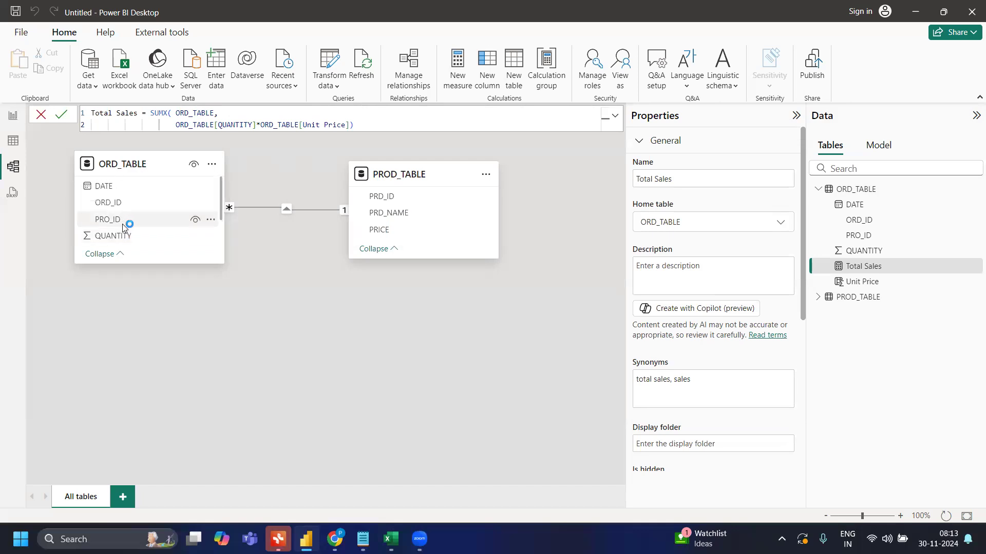
scroll(128, 222, down, 2)
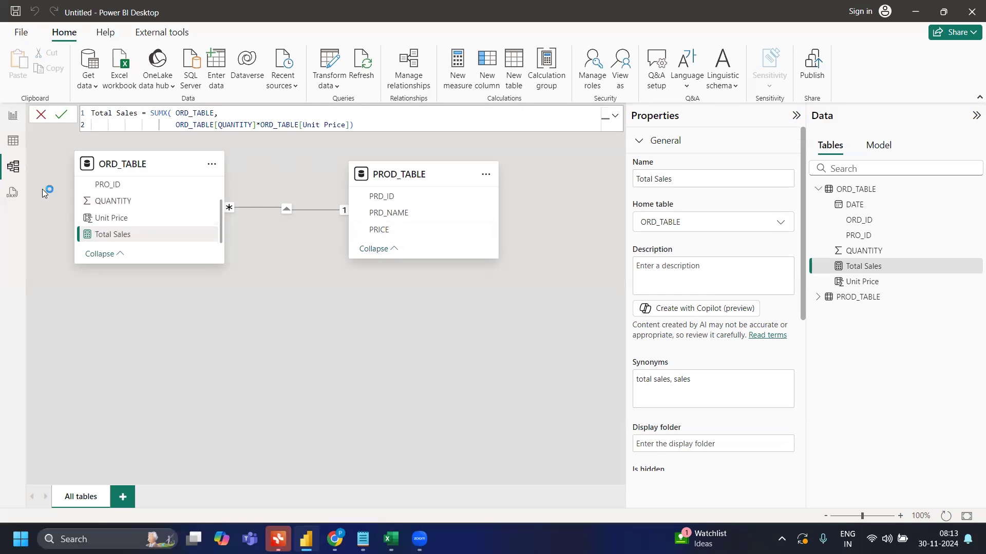
Read the purpose, condition and syntax of RelatedTable in the Excel notes and compare them with the table relationship in Power BI.
click(390, 539)
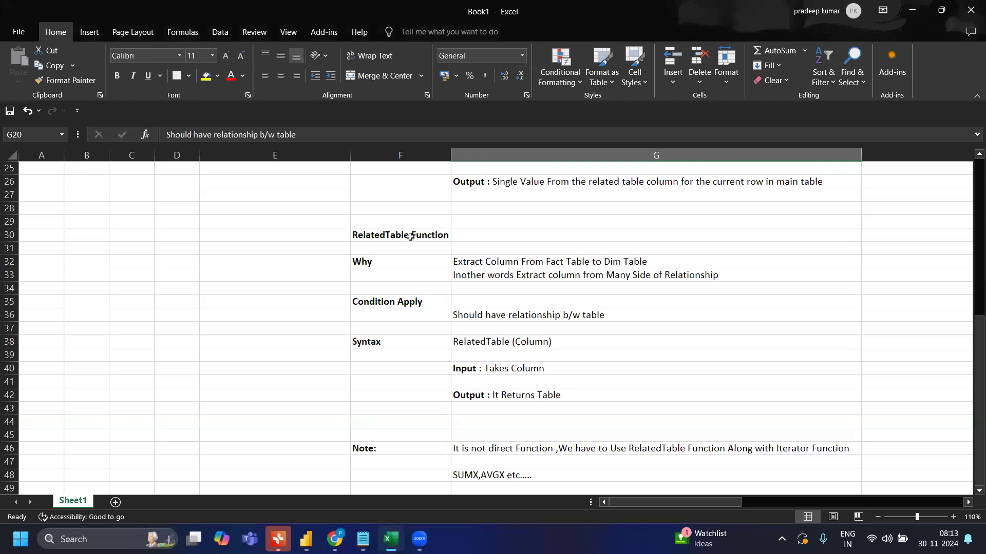
click(481, 262)
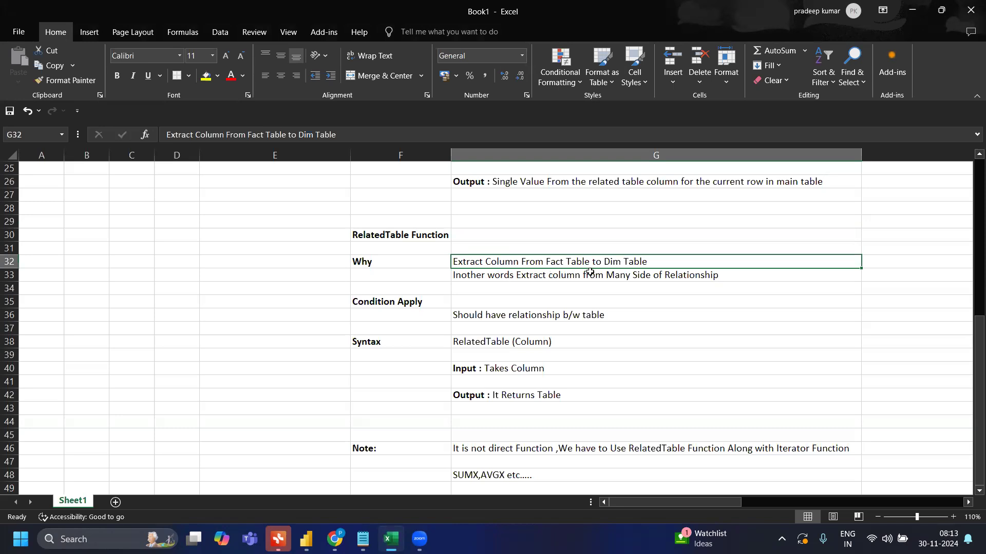
key(alt+Tab)
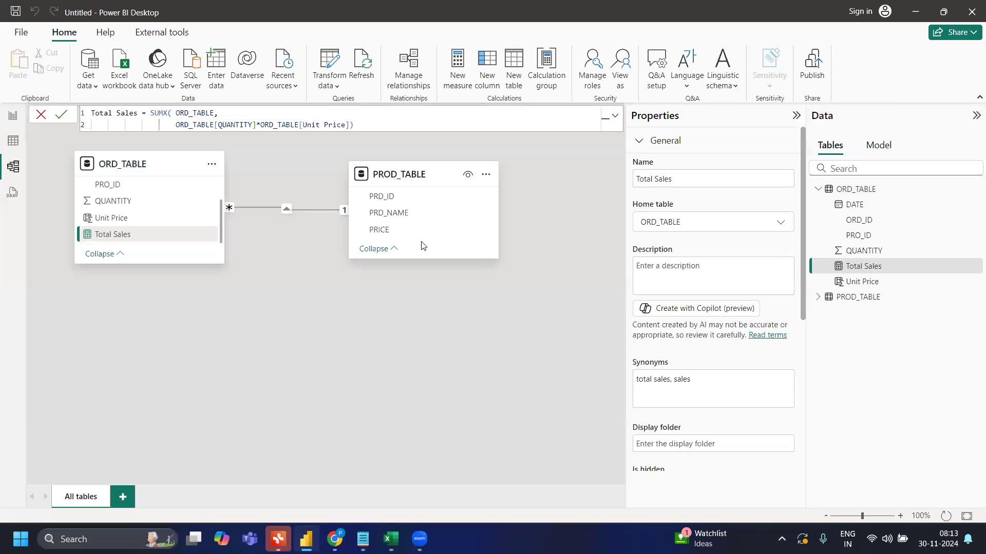
key(alt+Tab)
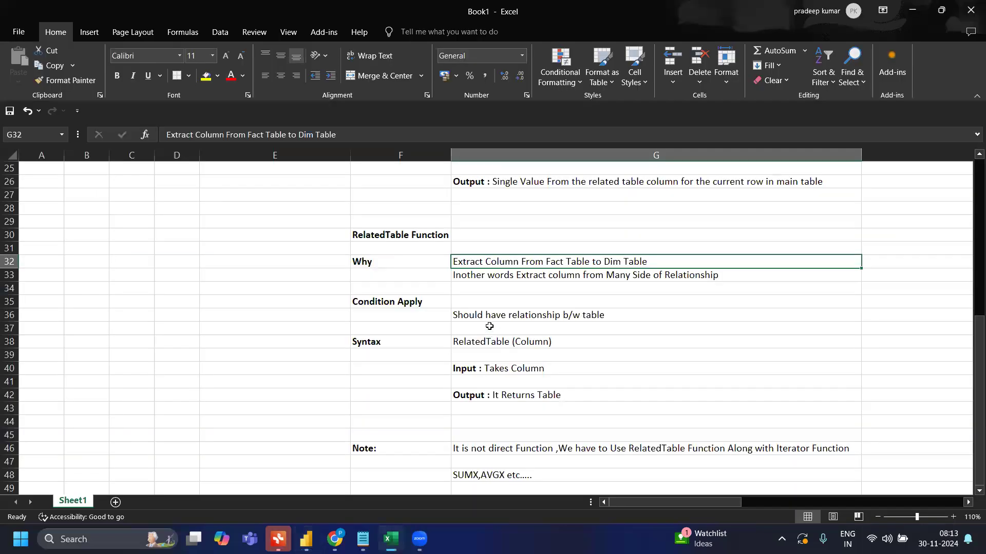
click(495, 306)
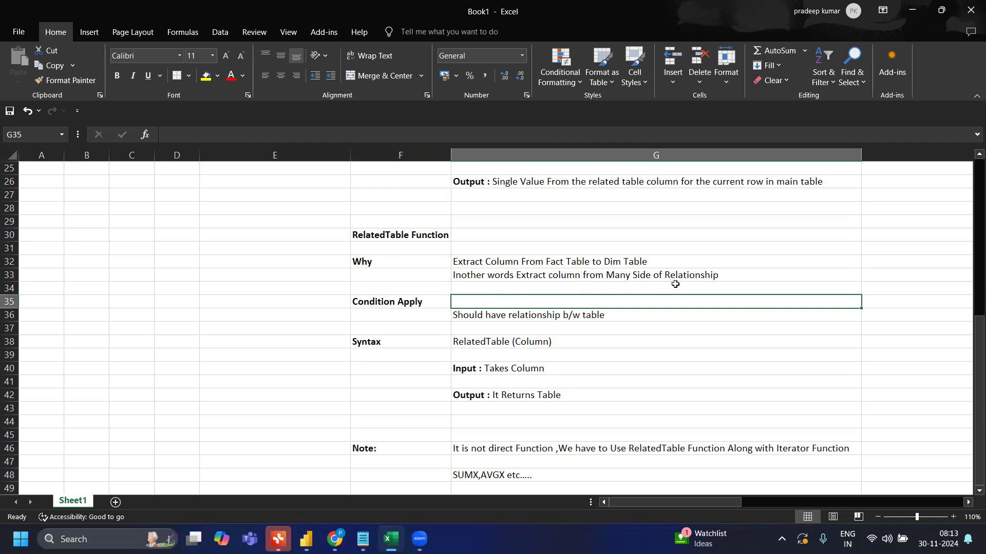
key(alt+Tab)
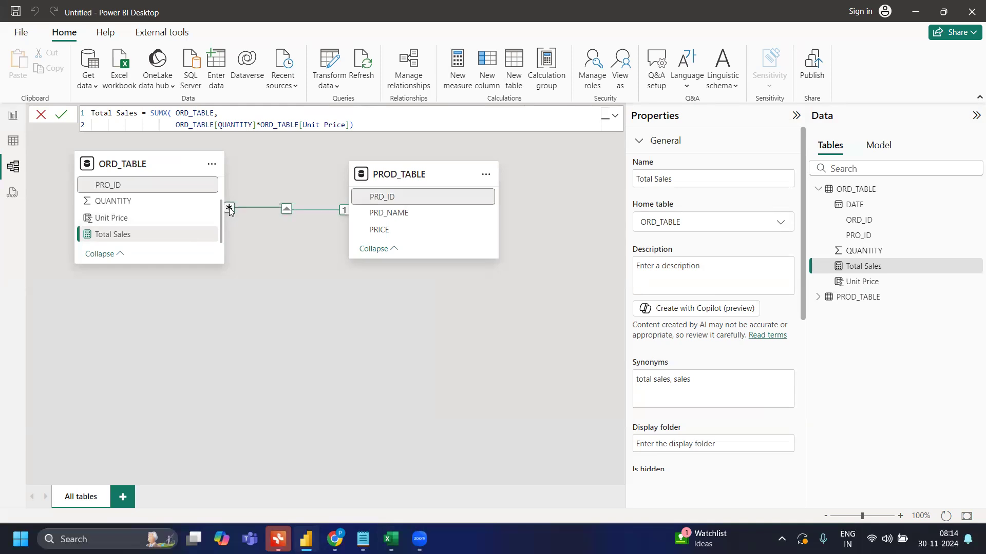
key(alt+Tab)
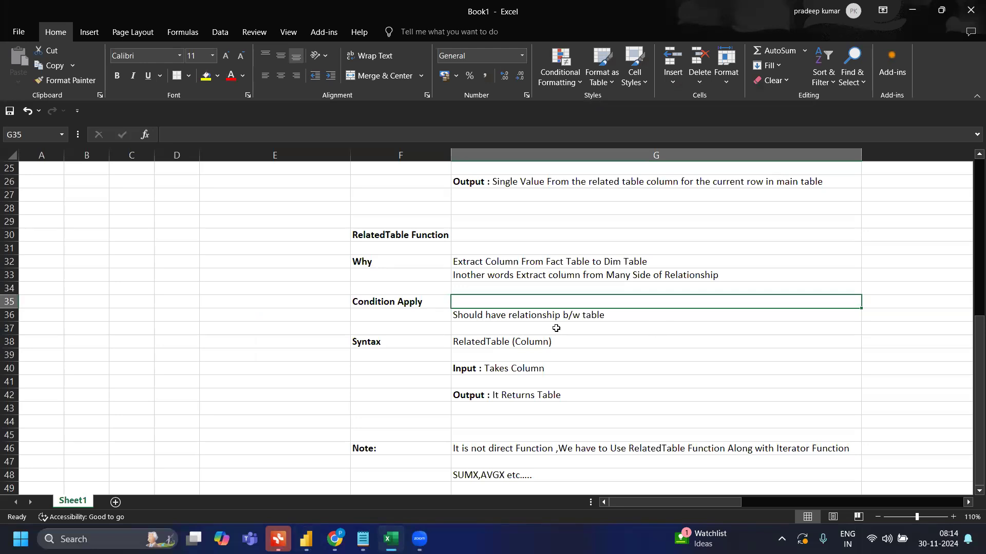
click(401, 342)
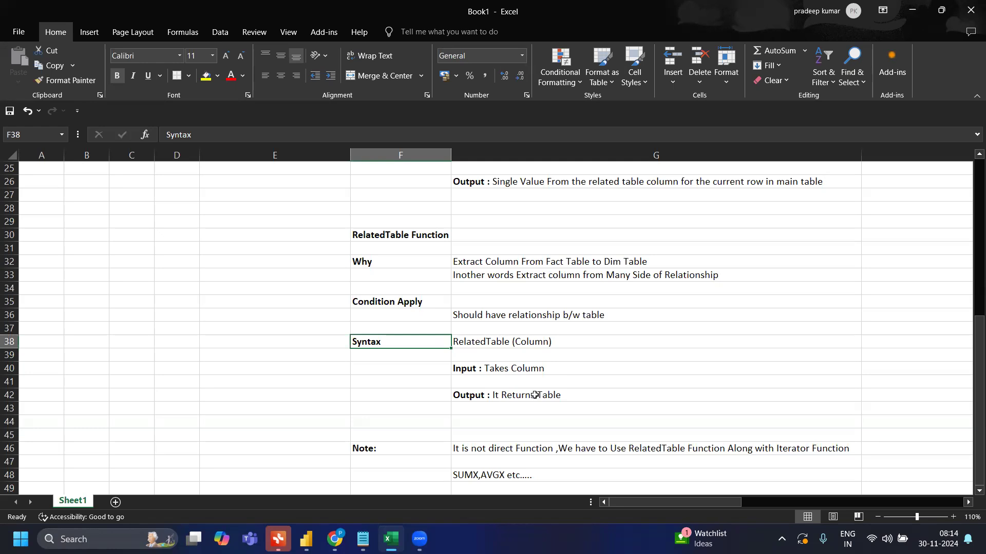
key(alt+Tab)
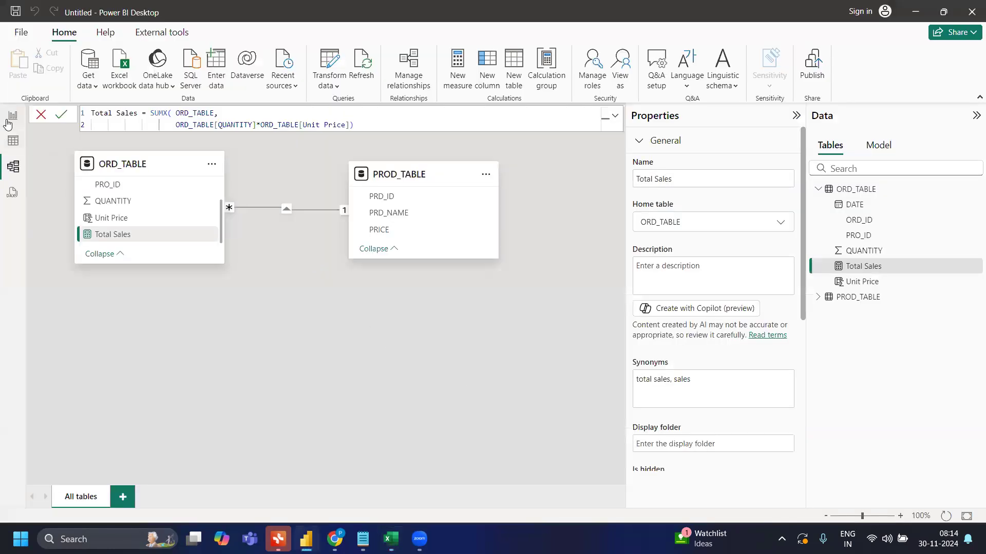
Look at PROD_TABLE's fields in the report view and create a new calculated column in PROD_TABLE from the model view.
click(8, 118)
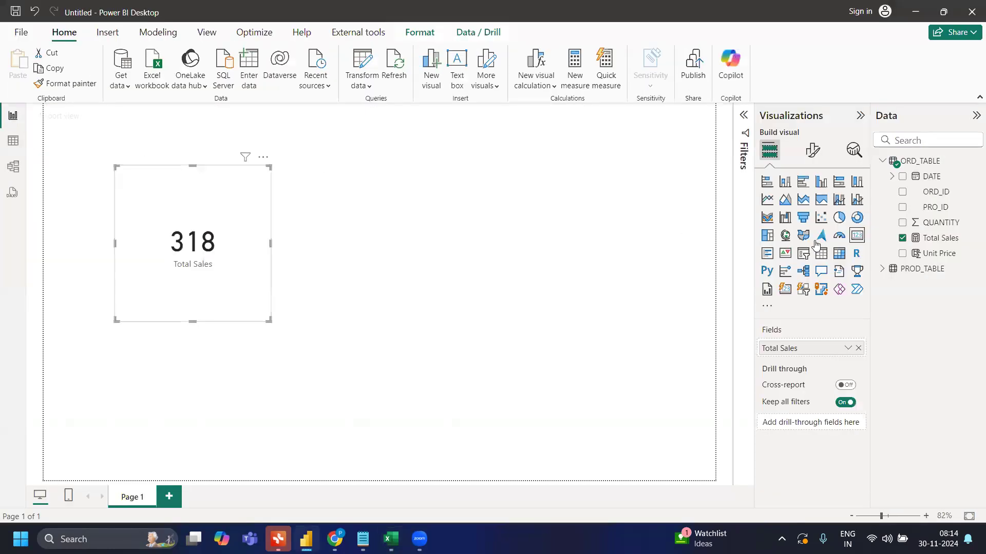
click(878, 271)
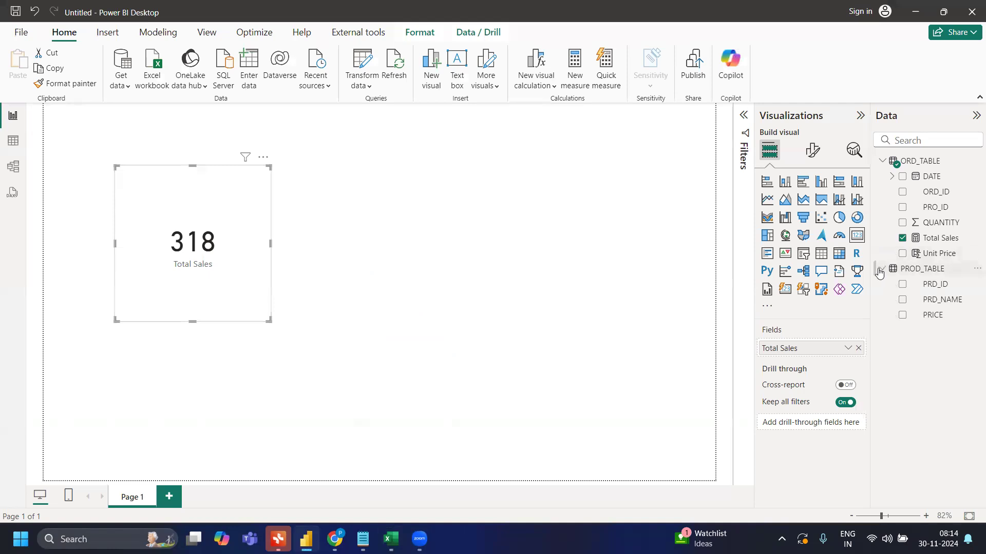
click(14, 167)
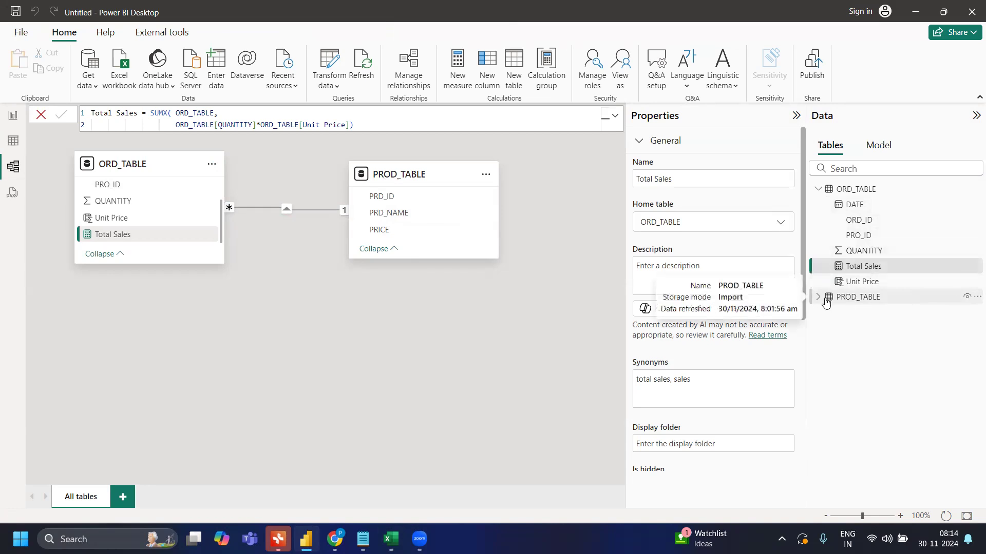
click(975, 297)
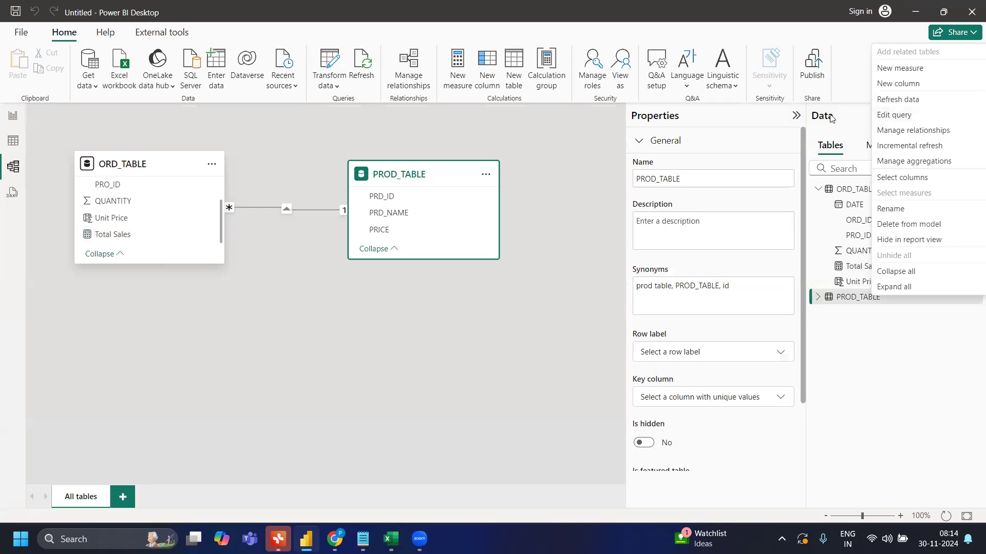
click(898, 84)
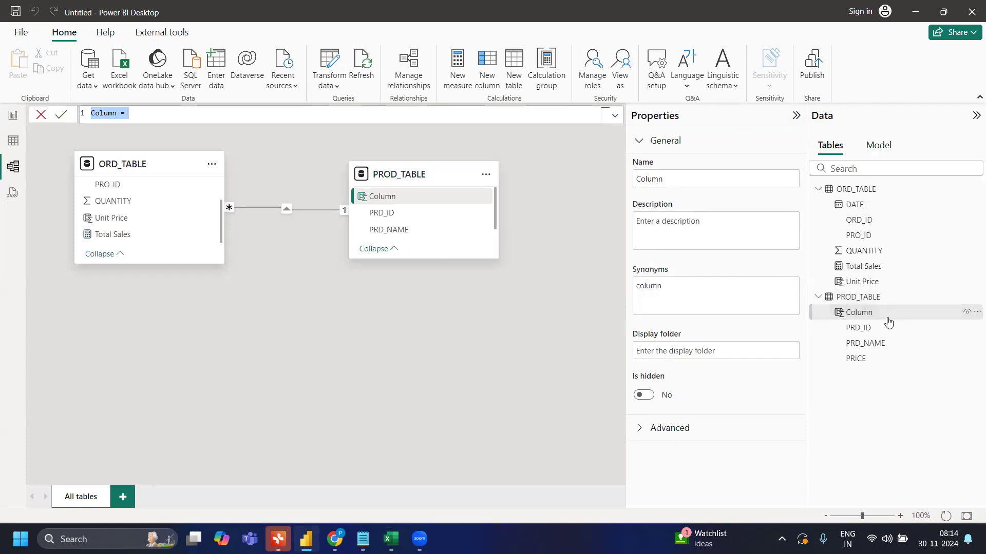
text(Related)
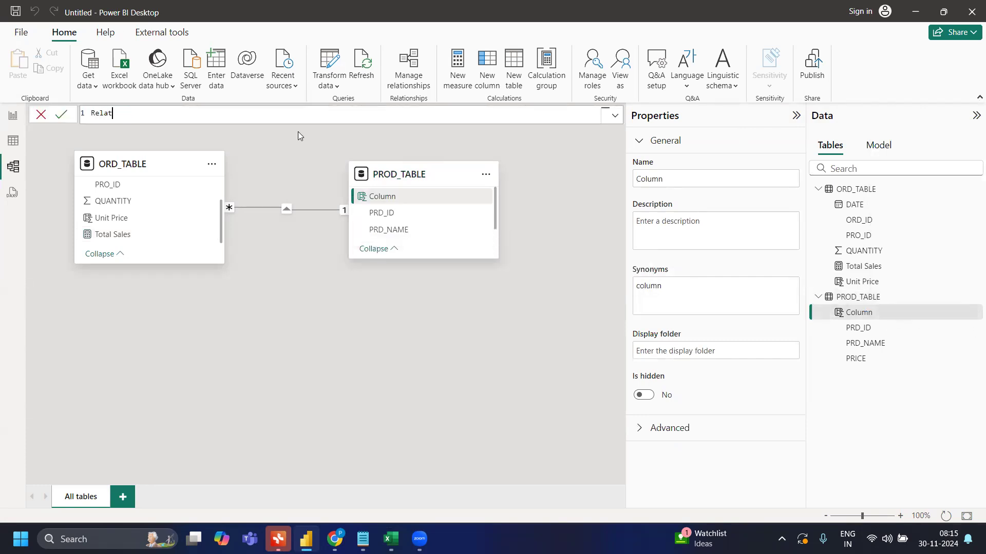
key(BackSpace)
key(BackSpace)
key(BackSpace)
key(BackSpace)
key(BackSpace)
key(BackSpace)
key(BackSpace)
text(Total)
text(Qu)
key(BackSpace)
key(BackSpace)
key(BackSpace)
key(BackSpace)
key(BackSpace)
key(BackSpace)
Define the new PROD_TABLE column as Quantitiy = RELATEDTABLE(ORD_TABLE) and commit the formula.
text(Quantitiy)
scroll(294, 113, up, 5)
text(=)
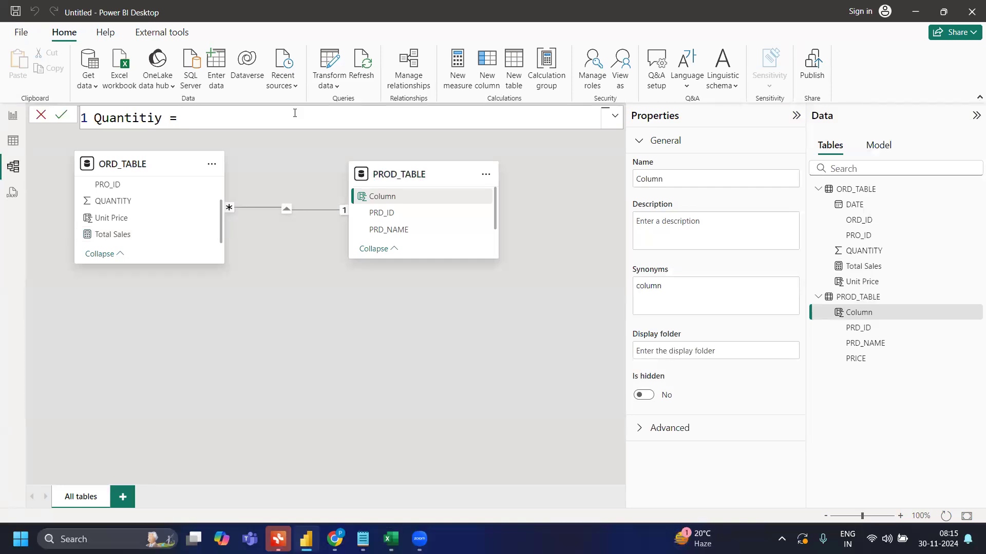
text( Related)
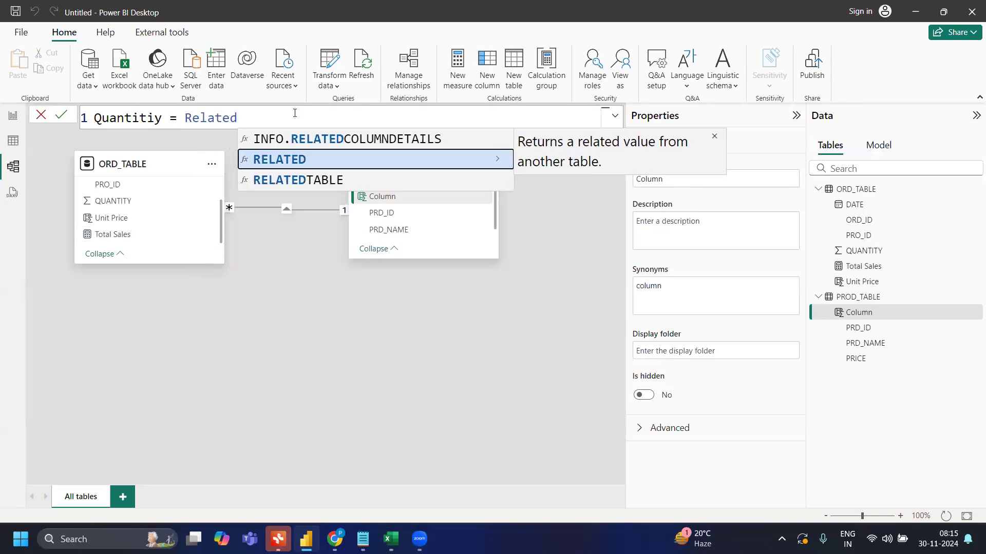
click(302, 186)
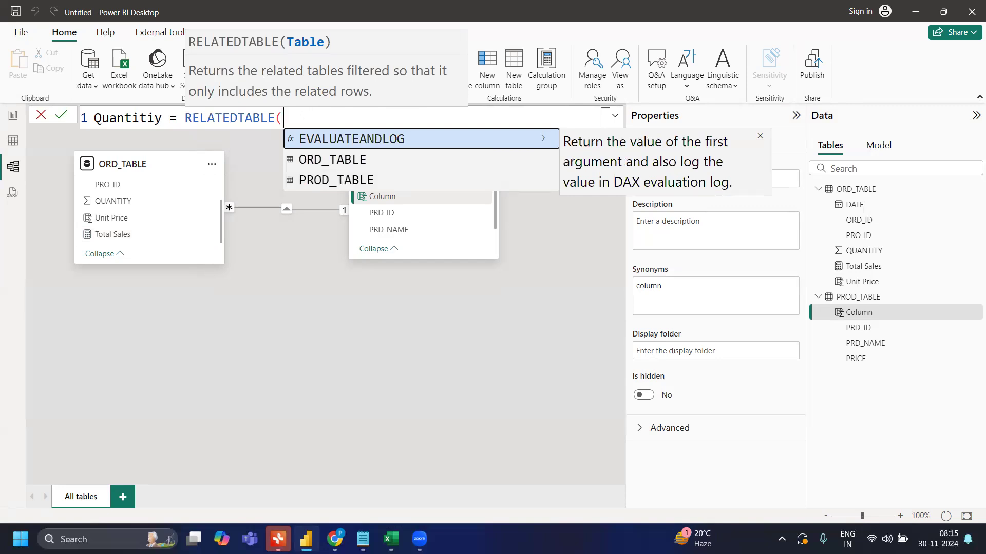
text(Or)
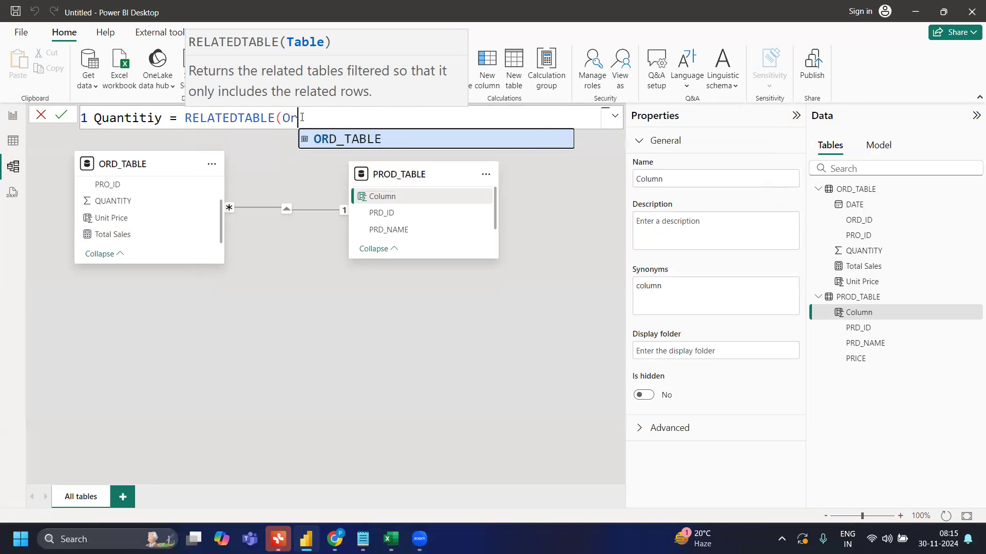
click(325, 140)
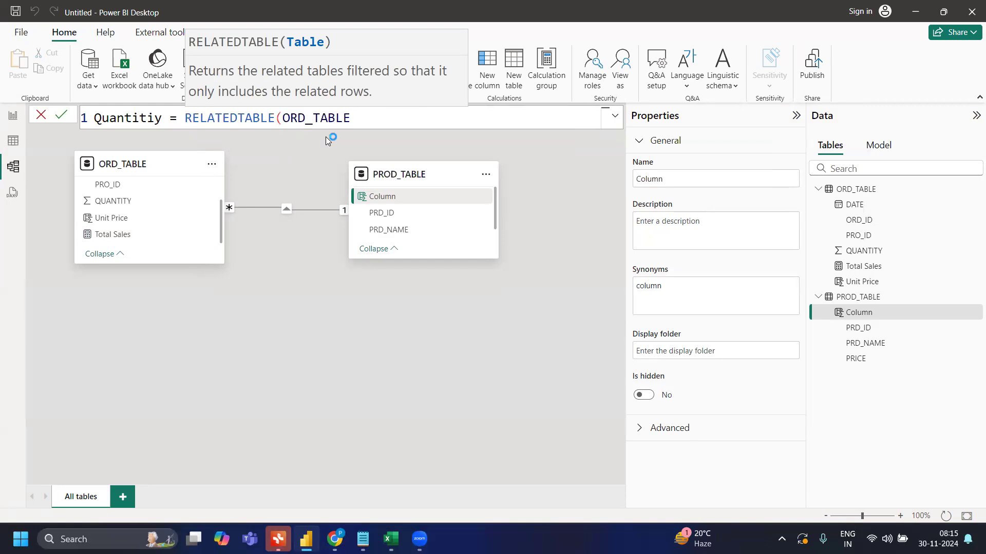
text())
key(Return)
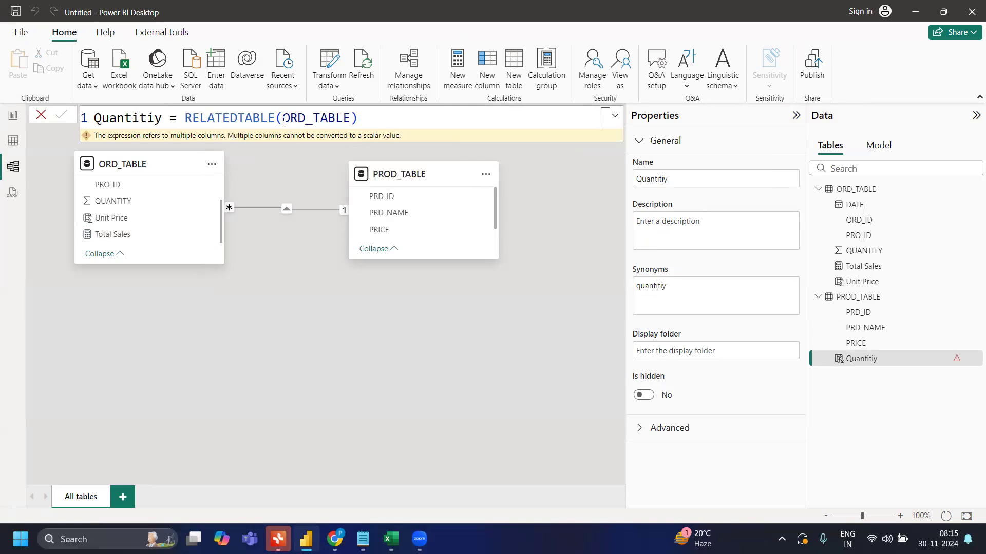
Read the RelatedTable output and its note on iterator functions in the Excel notes, comparing them with the Quantitiy formula in Power BI.
key(alt+Tab)
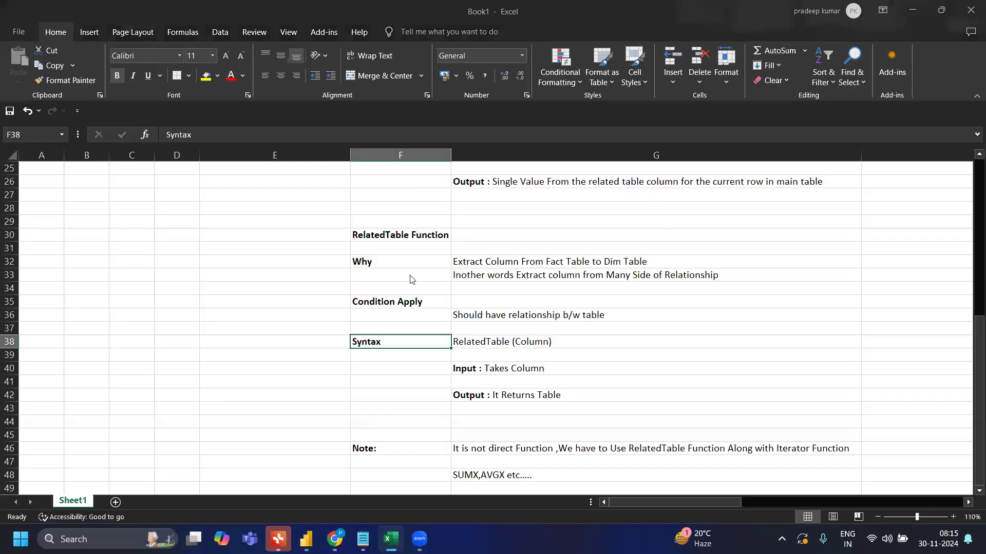
key(alt+Tab)
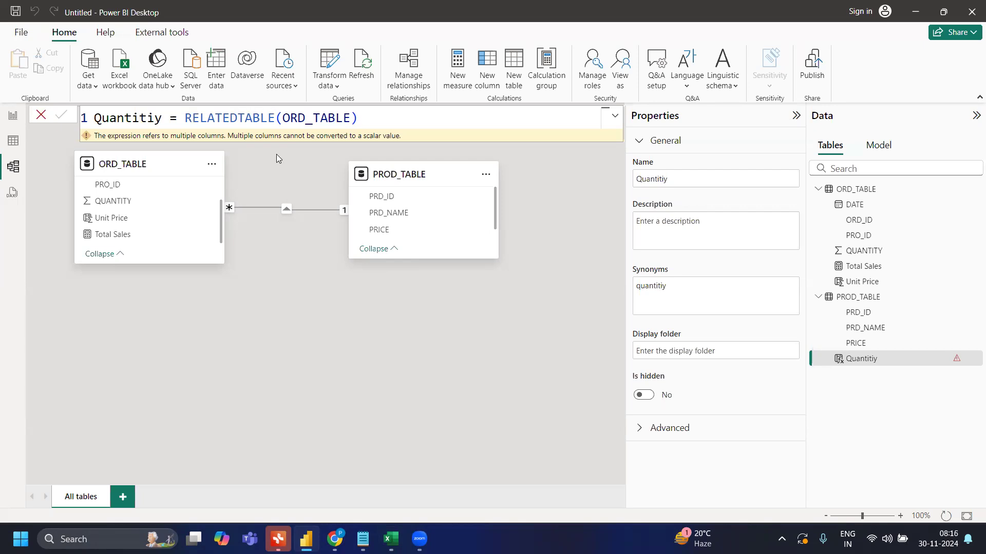
key(alt+Tab)
scroll(379, 365, down, 2)
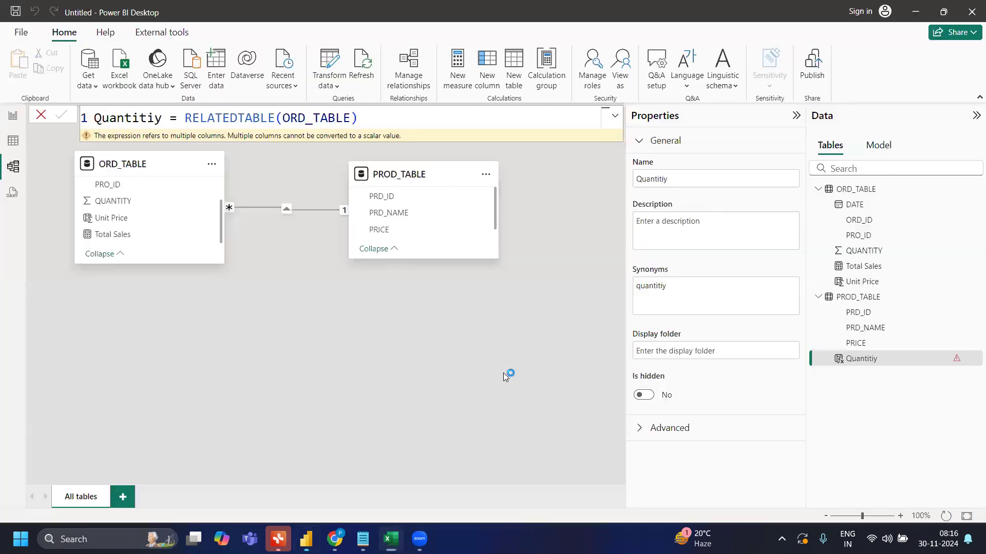
key(alt+Tab)
Remove the RELATEDTABLE expression from the Quantitiy column and start a SUMX function with its arguments on a new line.
click(364, 118)
key(BackSpace)
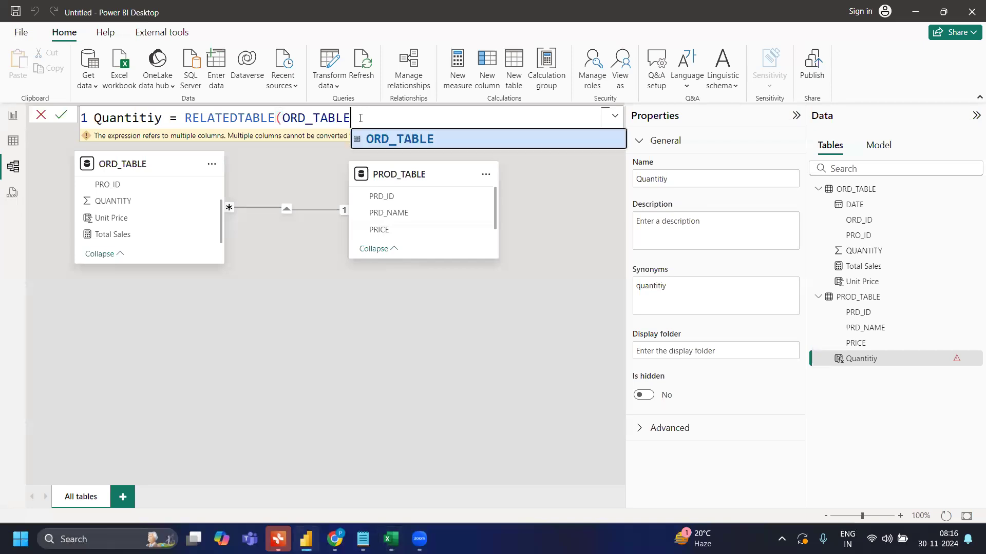
key(BackSpace)
key(BackSpace)
key(BackSpace)
key(BackSpace)
key(BackSpace)
key(BackSpace)
key(BackSpace)
key(BackSpace)
key(BackSpace)
key(BackSpace)
key(BackSpace)
key(BackSpace)
key(BackSpace)
key(BackSpace)
key(BackSpace)
key(BackSpace)
key(BackSpace)
key(BackSpace)
key(BackSpace)
key(BackSpace)
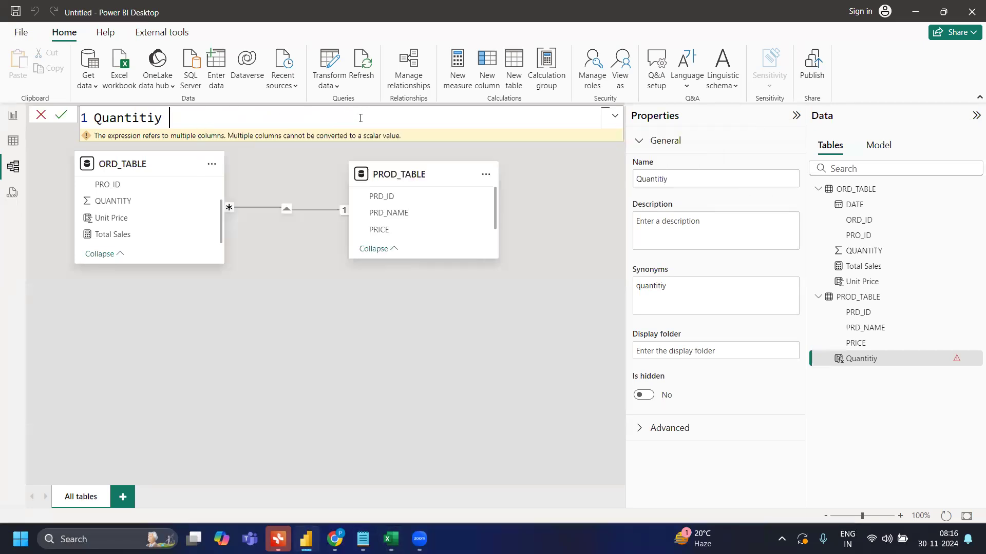
text(= S)
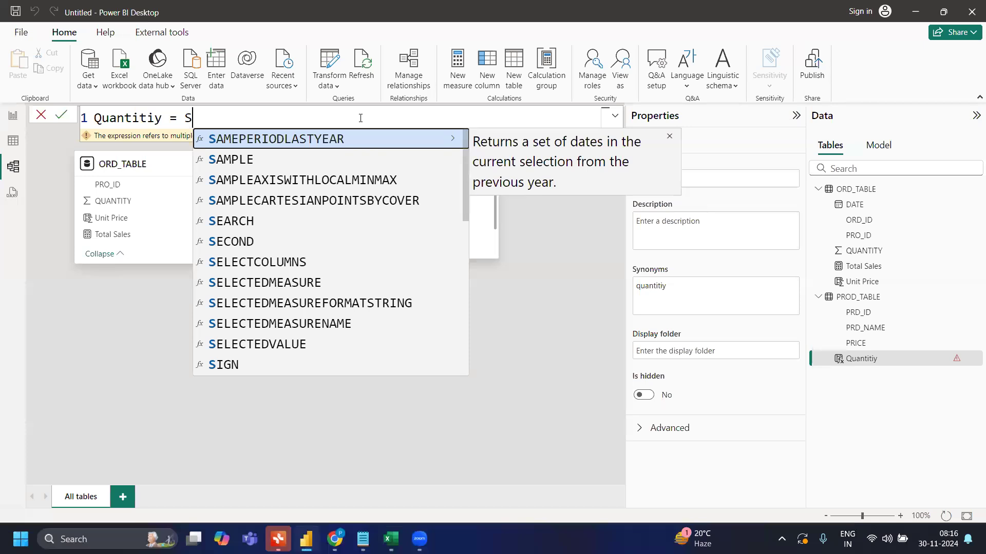
text(umx)
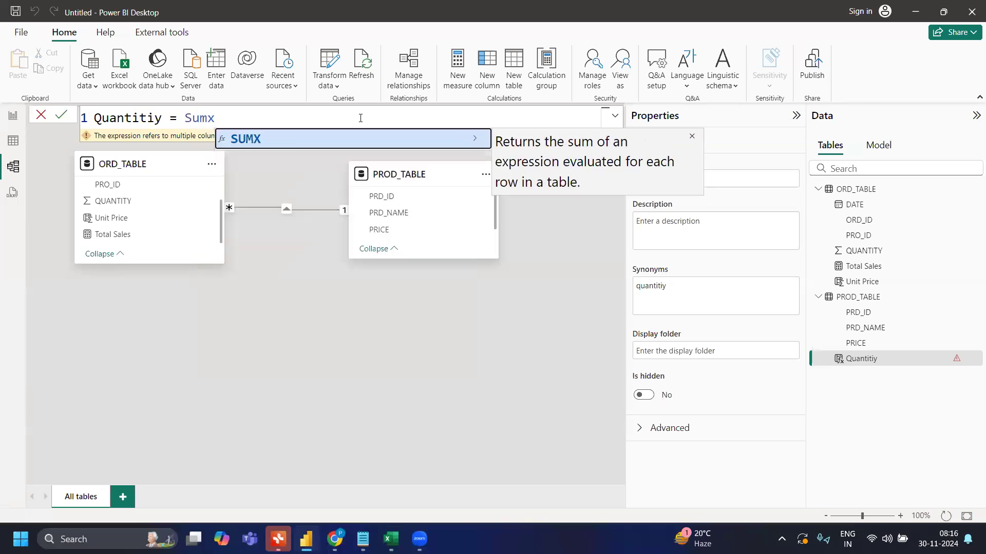
text(()
key(shift+Return)
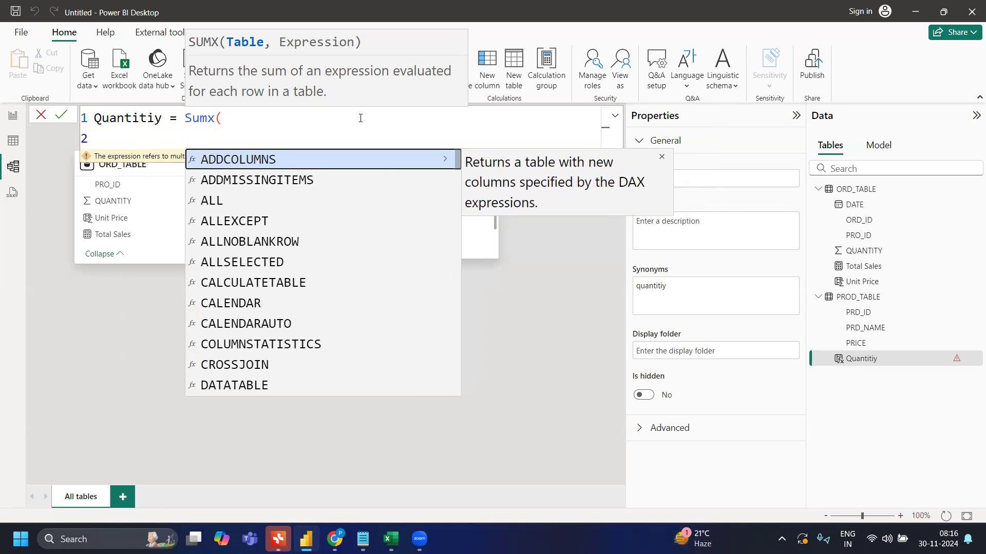
text(Or)
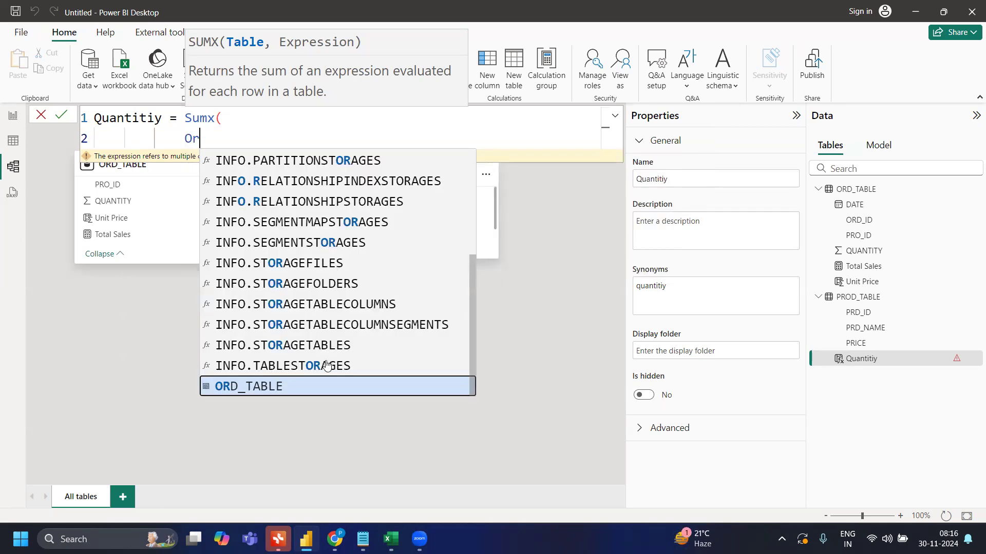
click(302, 386)
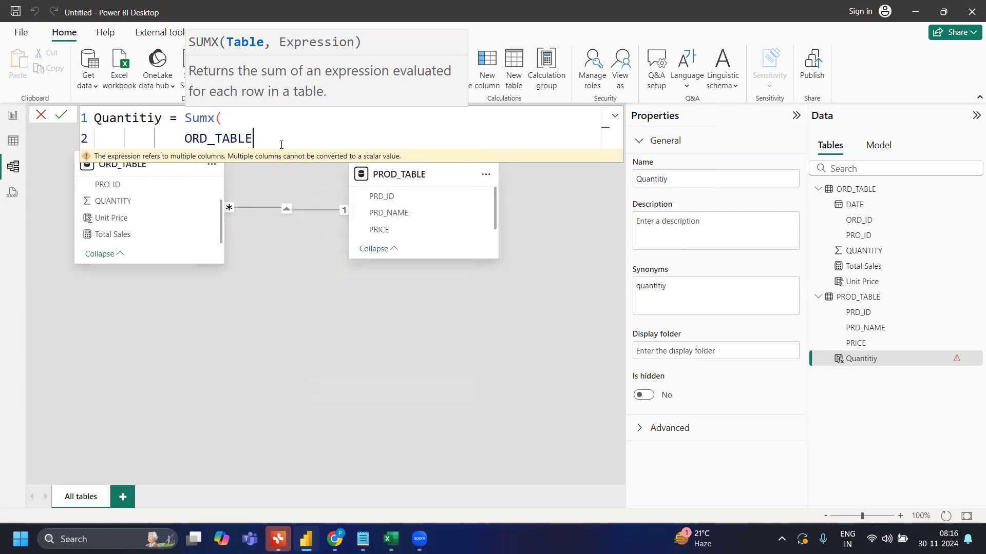
text(,)
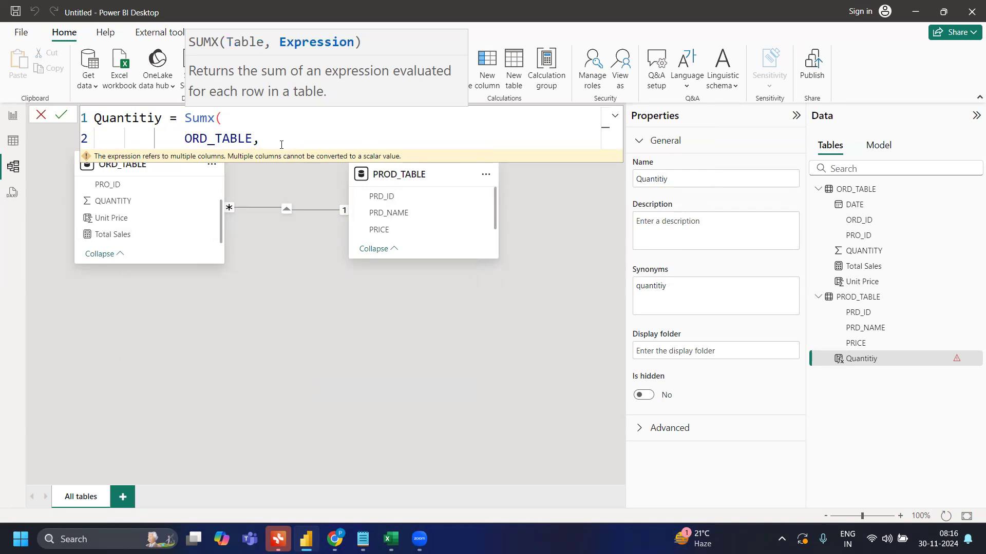
key(Return)
key(BackSpace)
key(BackSpace)
key(BackSpace)
key(BackSpace)
key(BackSpace)
key(BackSpace)
key(BackSpace)
key(BackSpace)
key(BackSpace)
key(BackSpace)
key(BackSpace)
key(BackSpace)
key(BackSpace)
key(BackSpace)
Enter RELATEDTABLE(ORD_TABLE) as the table argument of the SUMX function and begin a new line for the expression.
text(Relate)
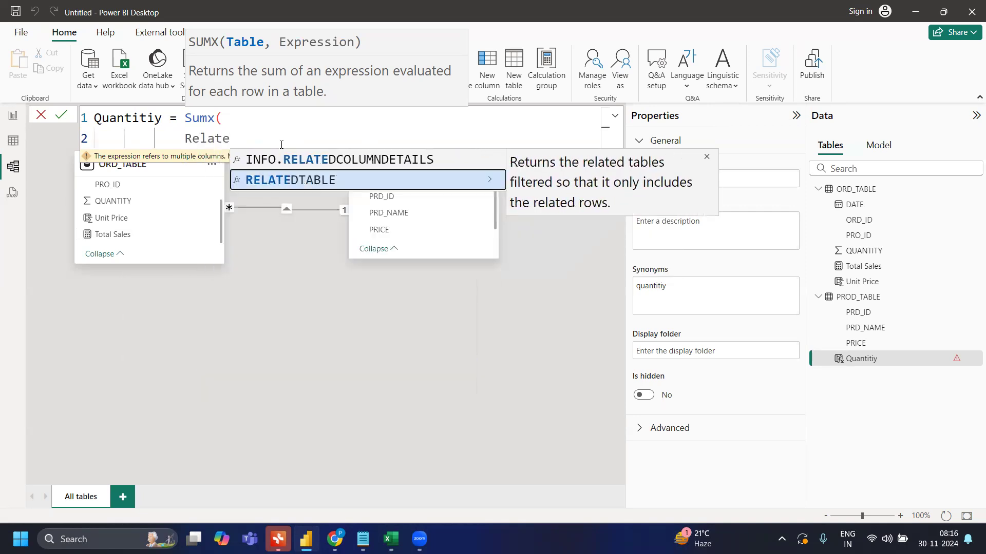
click(336, 180)
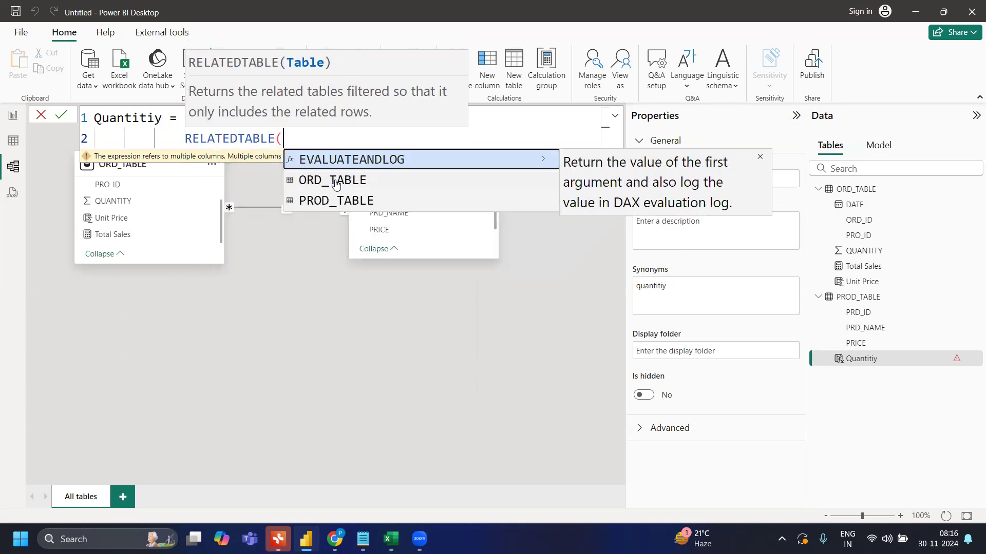
text(Pr)
key(BackSpace)
key(BackSpace)
text(Ord)
click(375, 160)
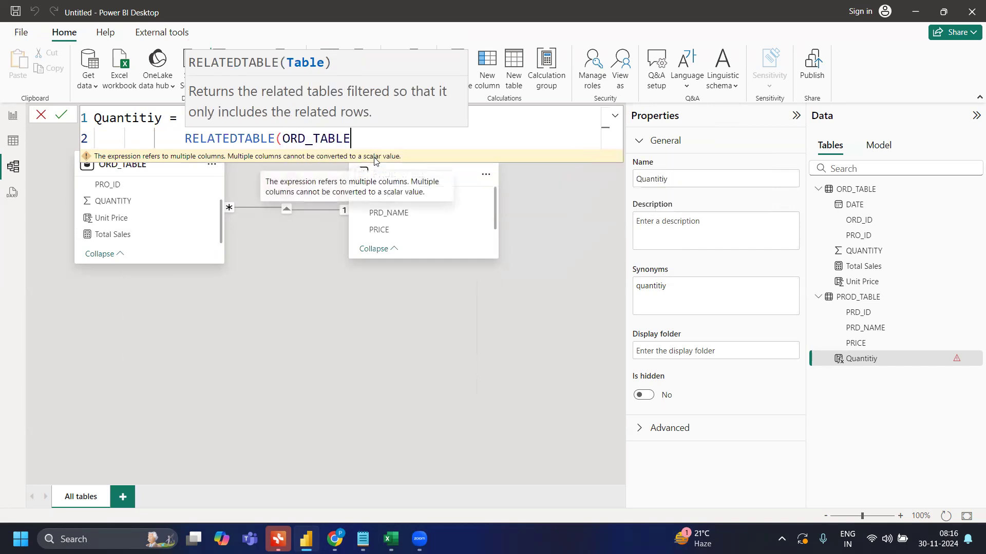
text(),)
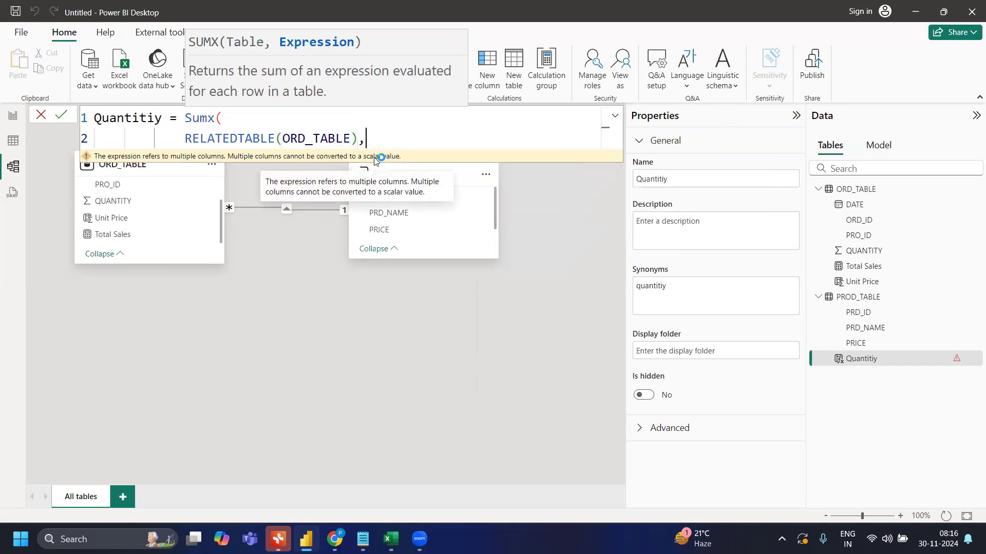
key(shift+Return)
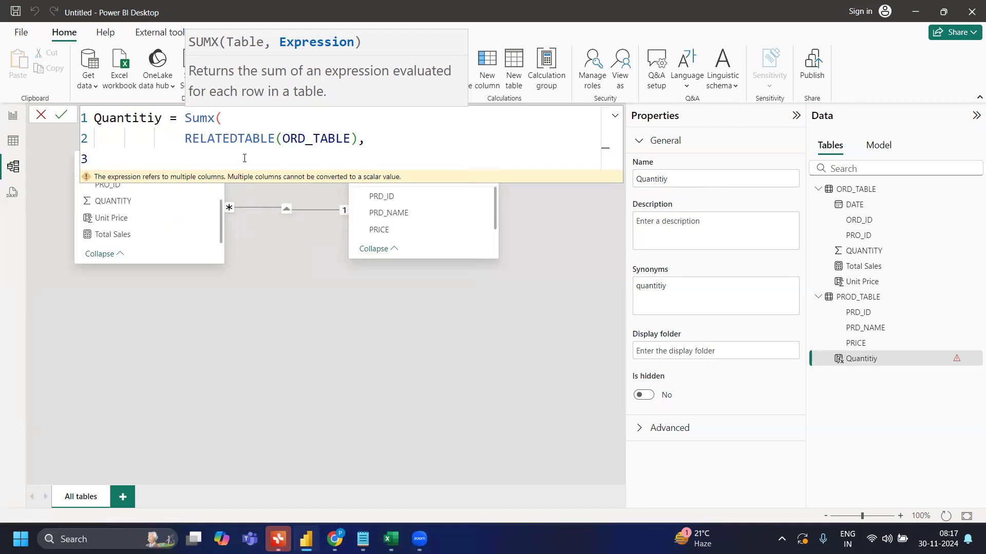
Finish the SUMX formula with ORD_TABLE[QUANTITY], commit it and show PROD_TABLE's data in the table view.
text(Qu)
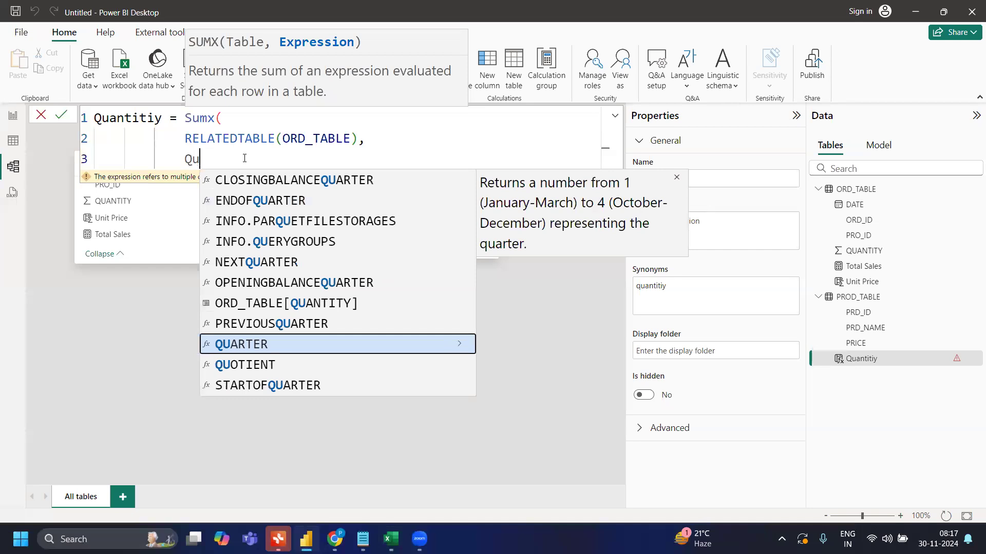
key(Up)
key(Up)
key(Tab)
text())
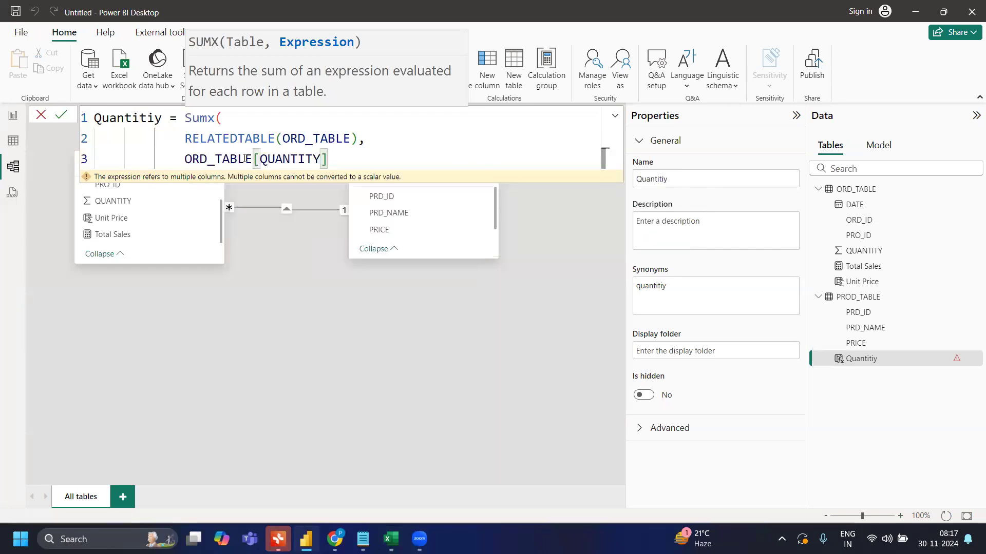
key(Return)
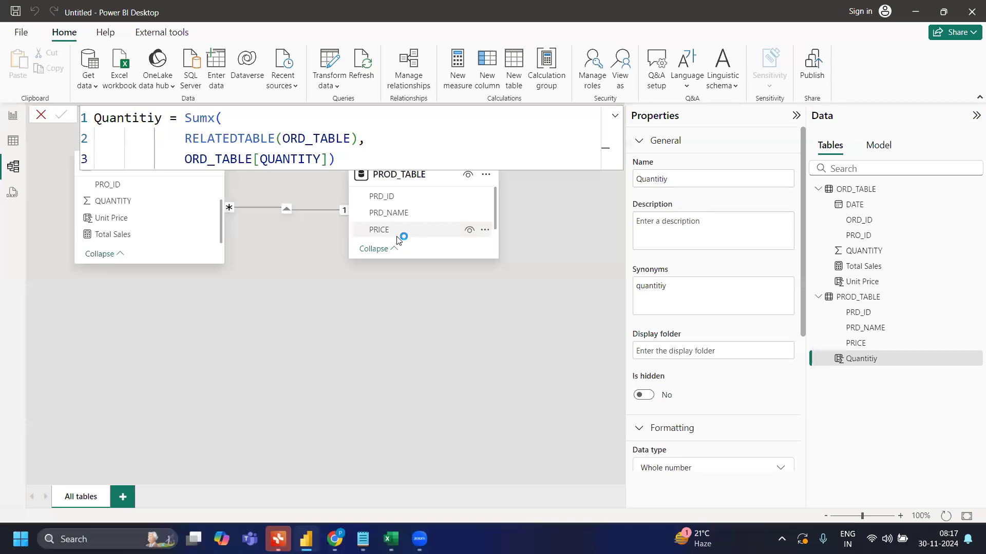
click(385, 155)
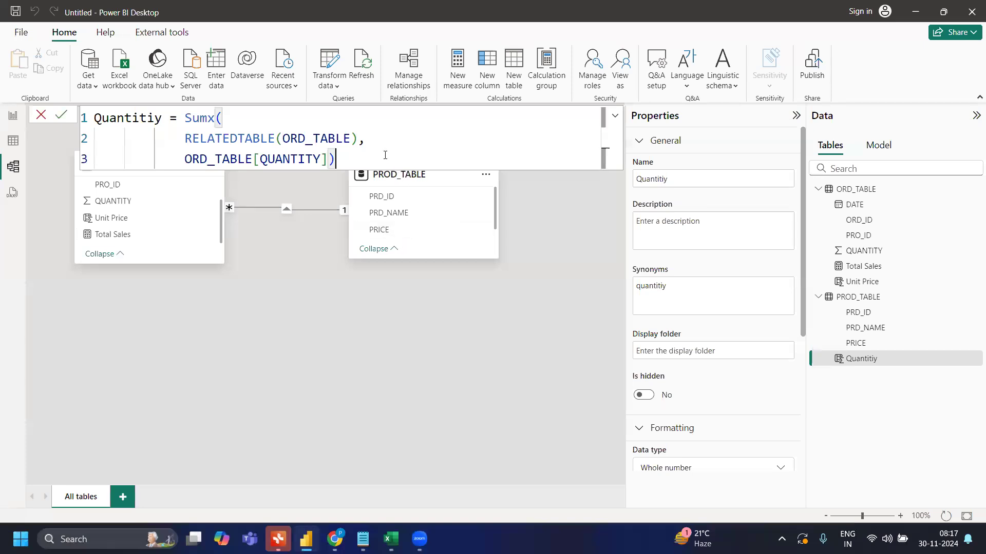
click(15, 143)
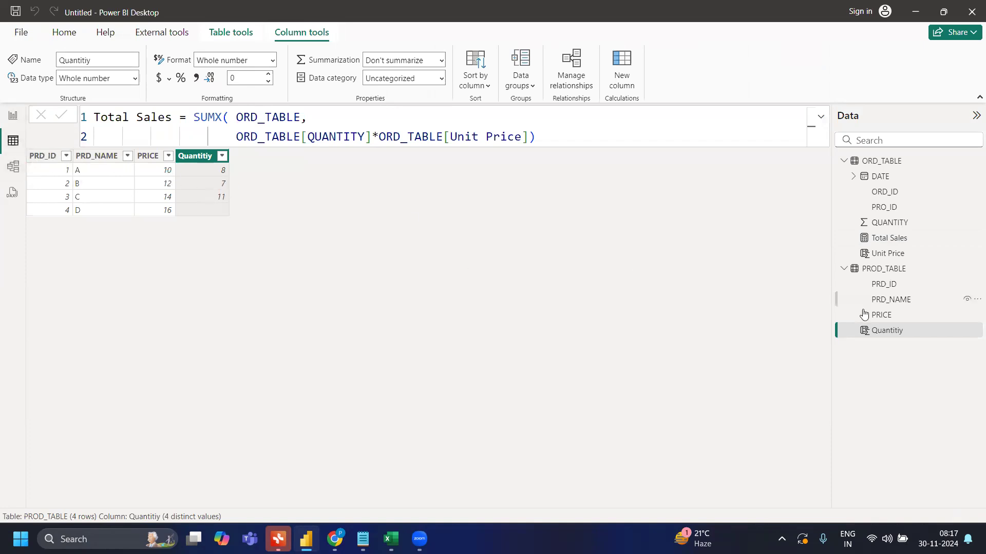
Create a new measure in PROD_TABLE and replace its default name with Total Sales.
click(977, 268)
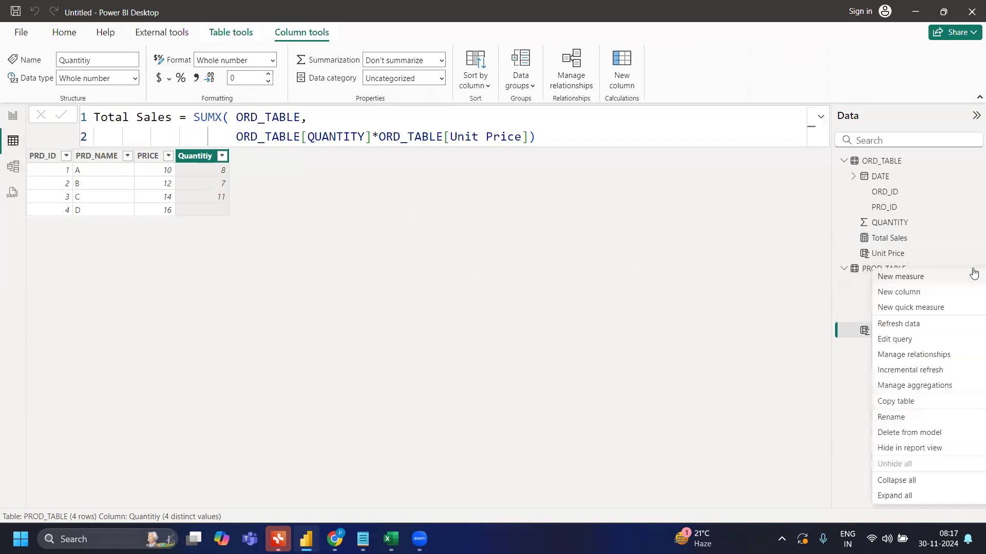
click(924, 279)
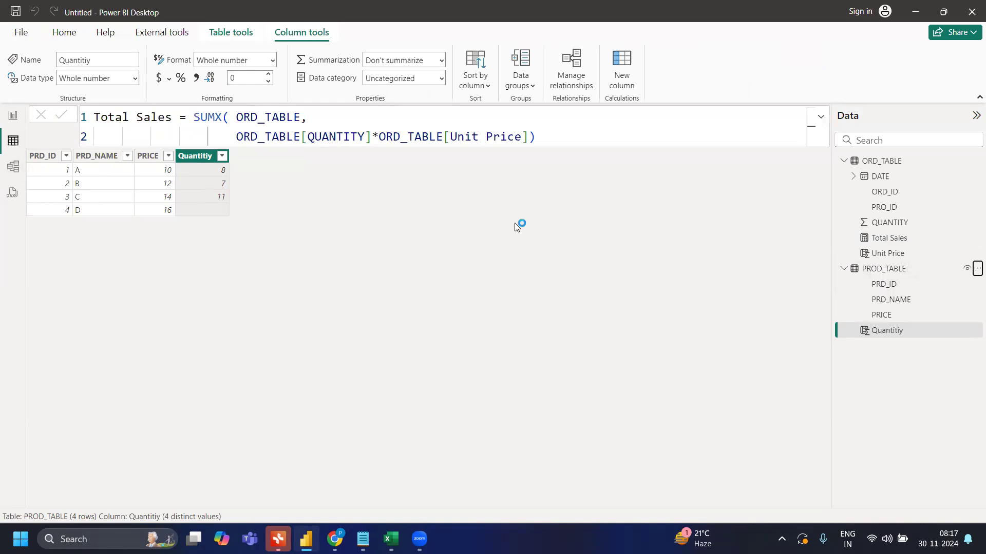
key(ctrl+a)
key(BackSpace)
text(Totla)
key(BackSpace)
text(al)
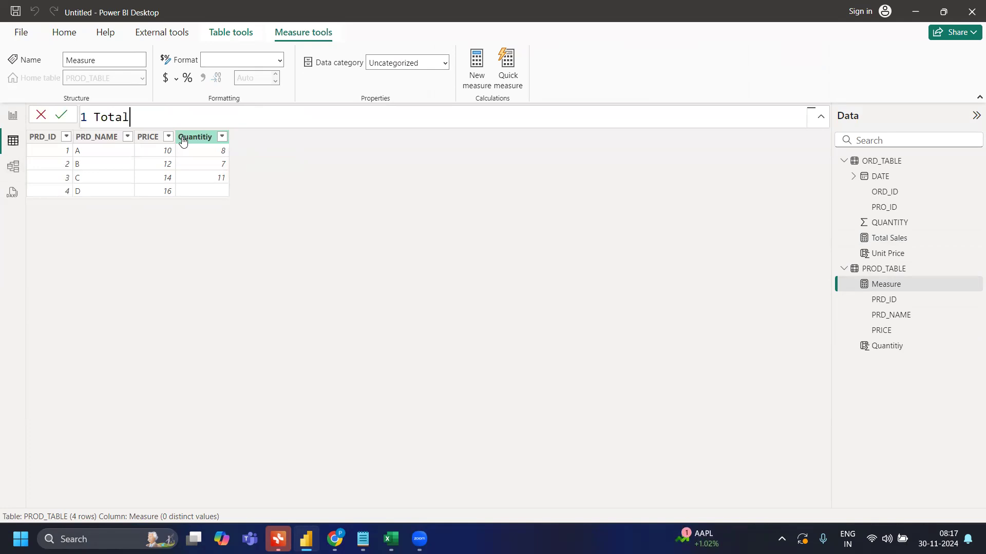
text( Sales = Pri)
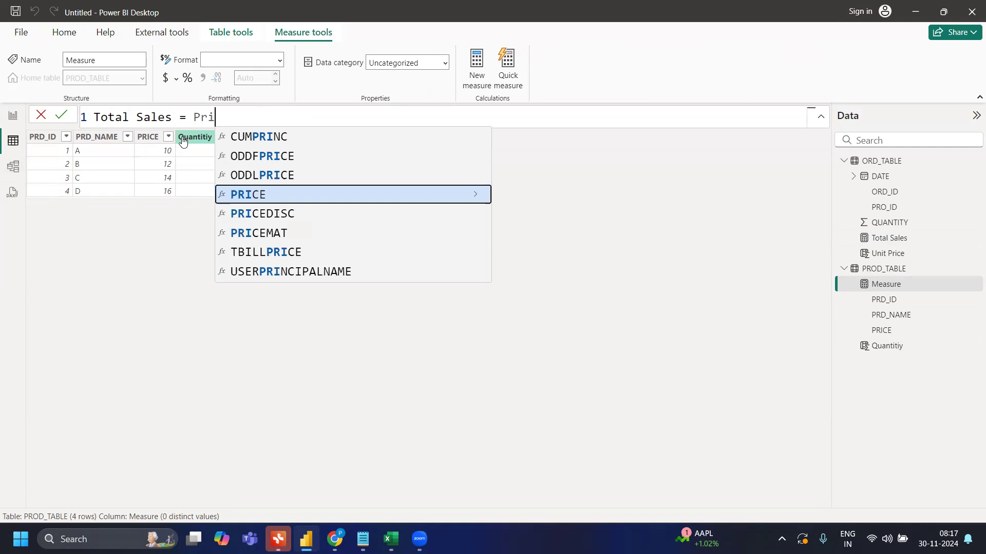
key(BackSpace)
key(BackSpace)
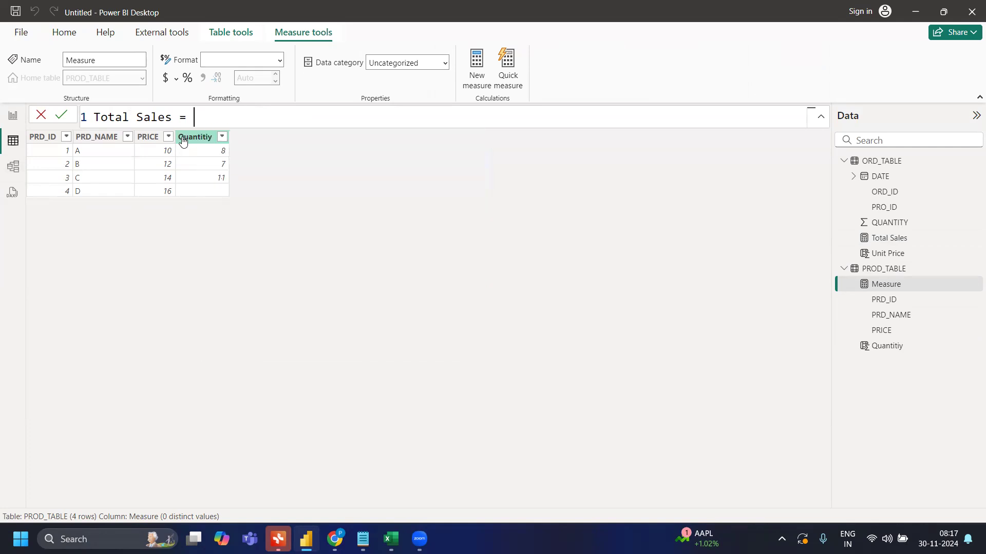
text(Q)
key(BackSpace)
Start the measure's formula as a SUMX over PROD_TABLE and try to continue after the comma.
text(Sum)
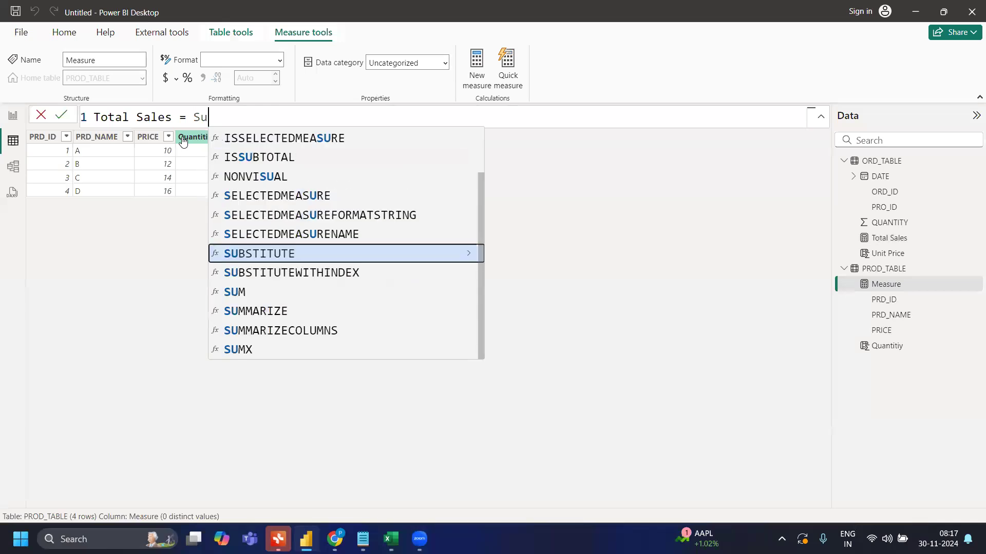
key(Down)
key(Down)
key(Down)
key(Tab)
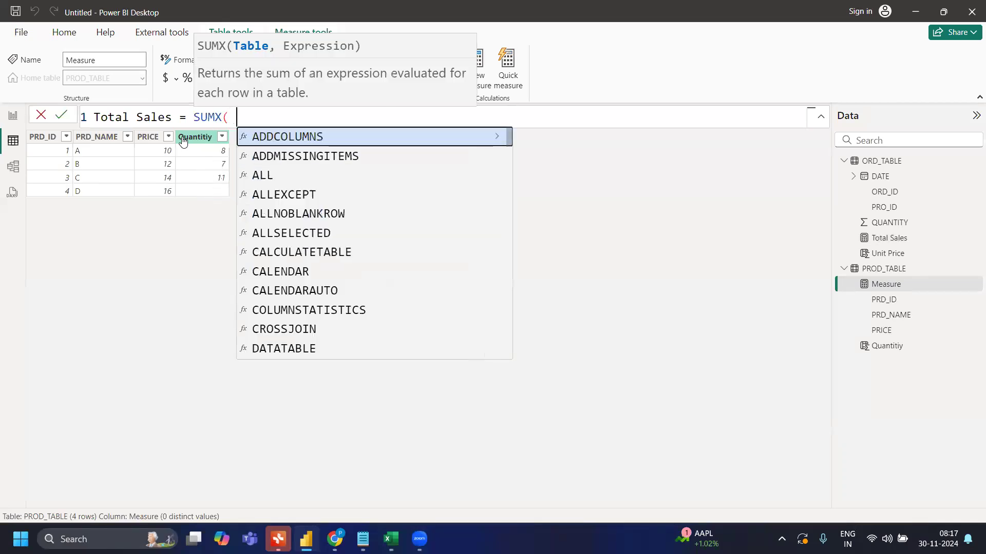
text(Pro)
key(Tab)
text(,)
key(Return)
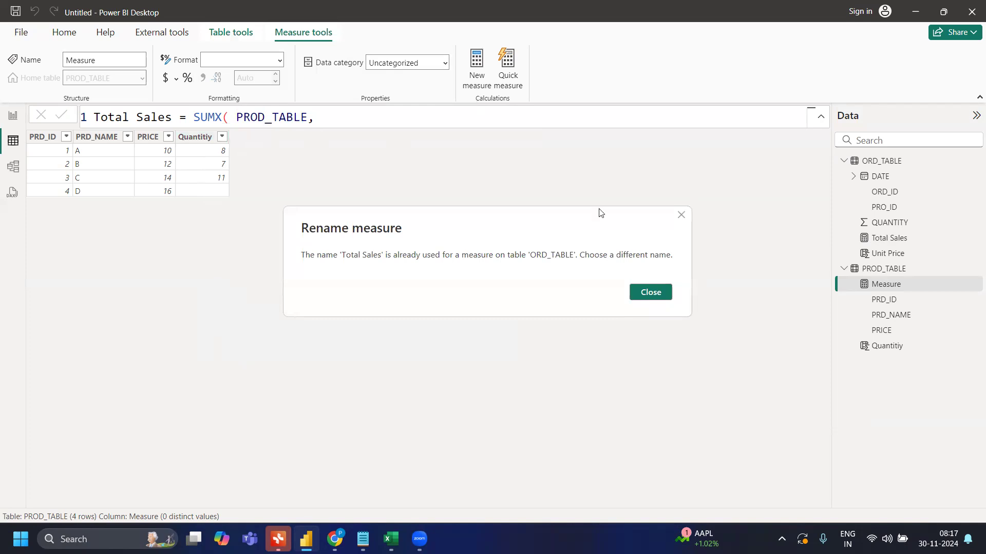
Dismiss the rename message and change the measure's name in the formula to Total Sales_1.
click(682, 215)
click(175, 119)
key(BackSpace)
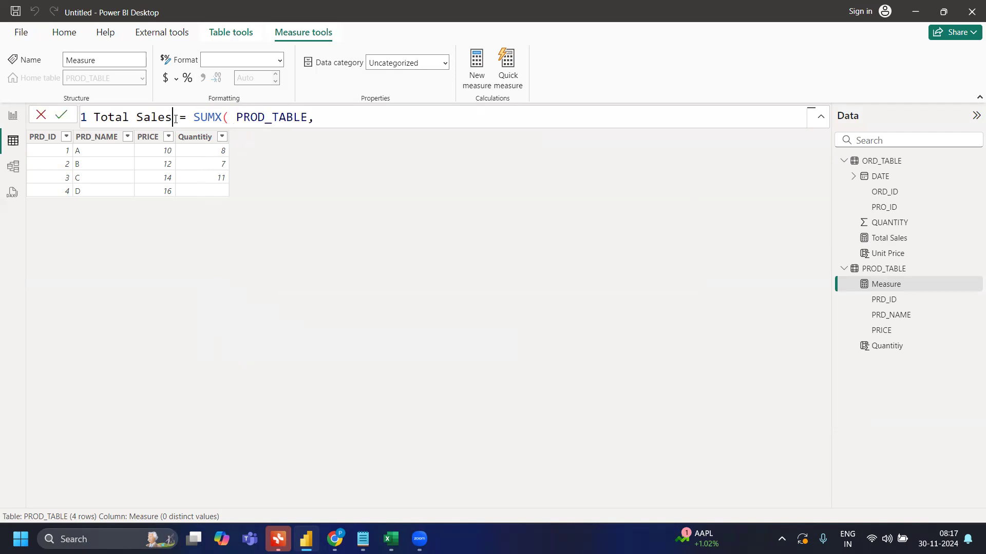
text(1)
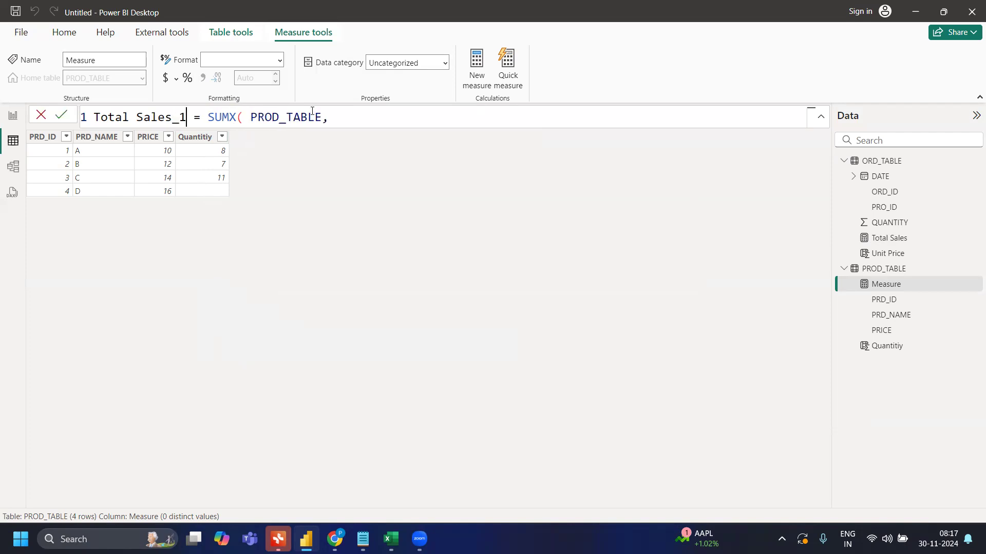
Complete the SUMX with the expression PROD_TABLE[Quantitiy]*PROD_TABLE[PRICE] on a second line and close the parenthesis.
click(340, 119)
key(shift+Return)
text(Qu)
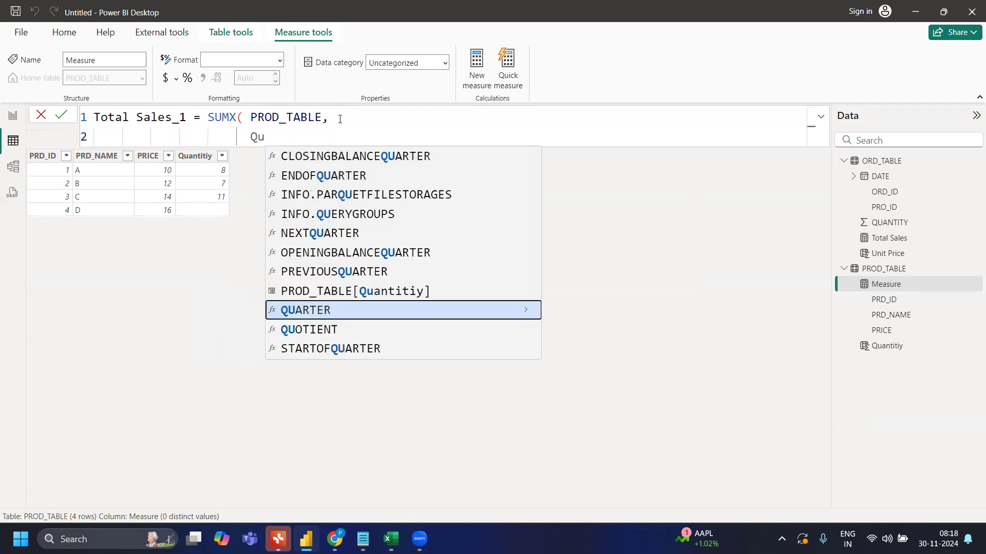
key(Up)
key(Tab)
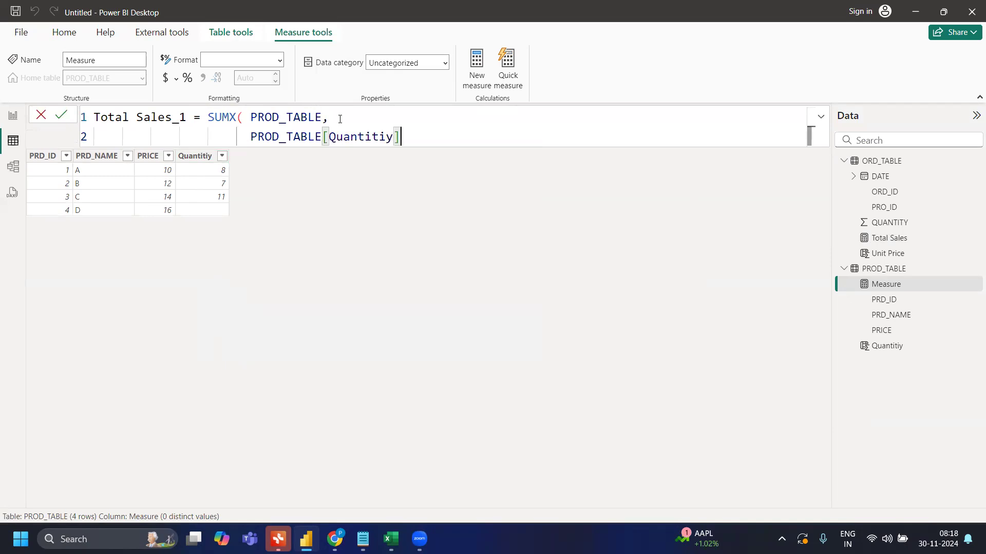
text(*Pri)
key(Down)
key(Down)
key(Down)
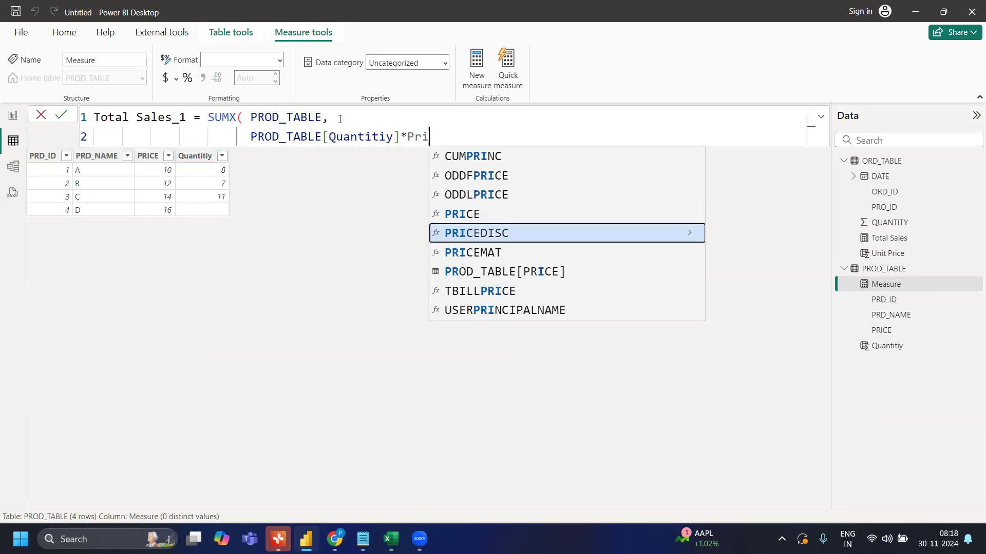
key(Tab)
text())
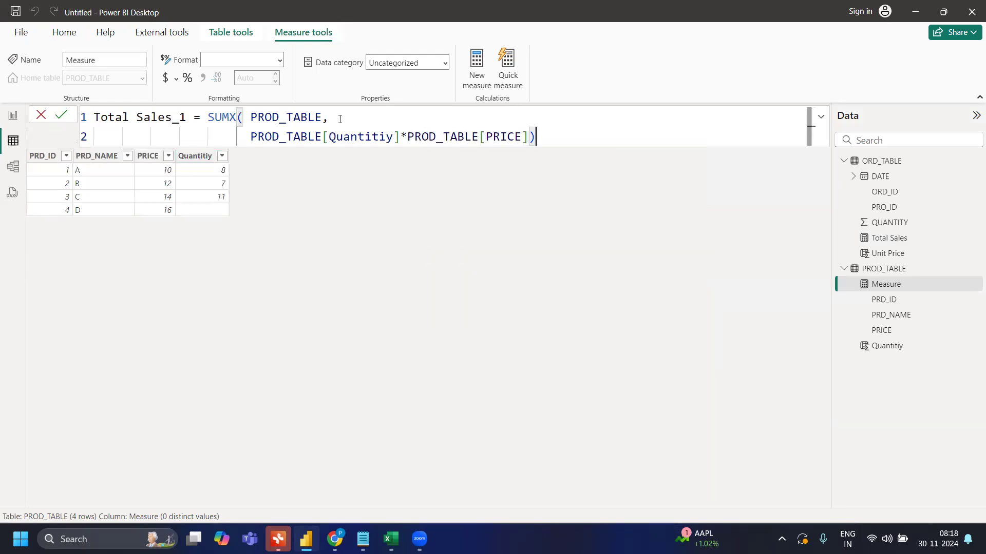
Commit the Total Sales_1 measure and show the report page with the Total Sales card.
key(Return)
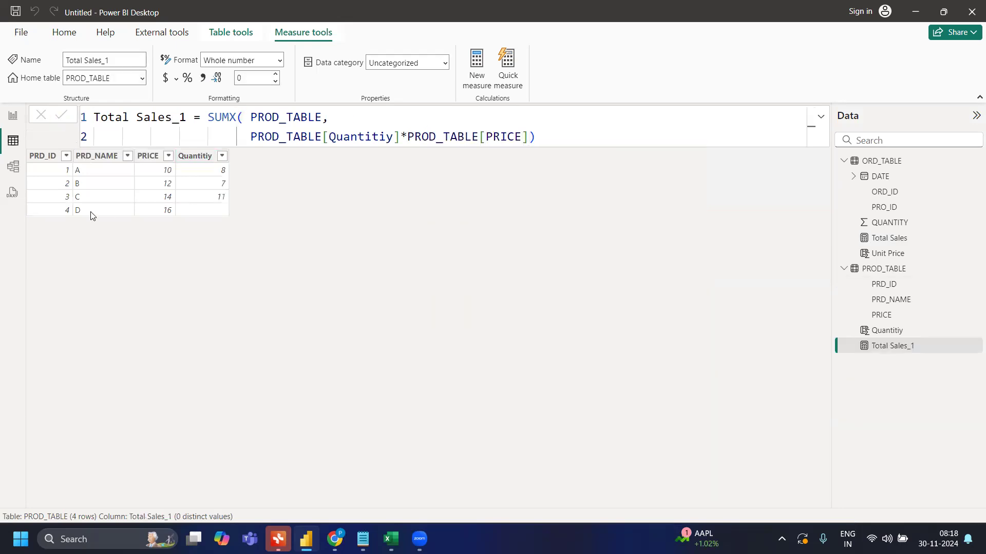
click(12, 119)
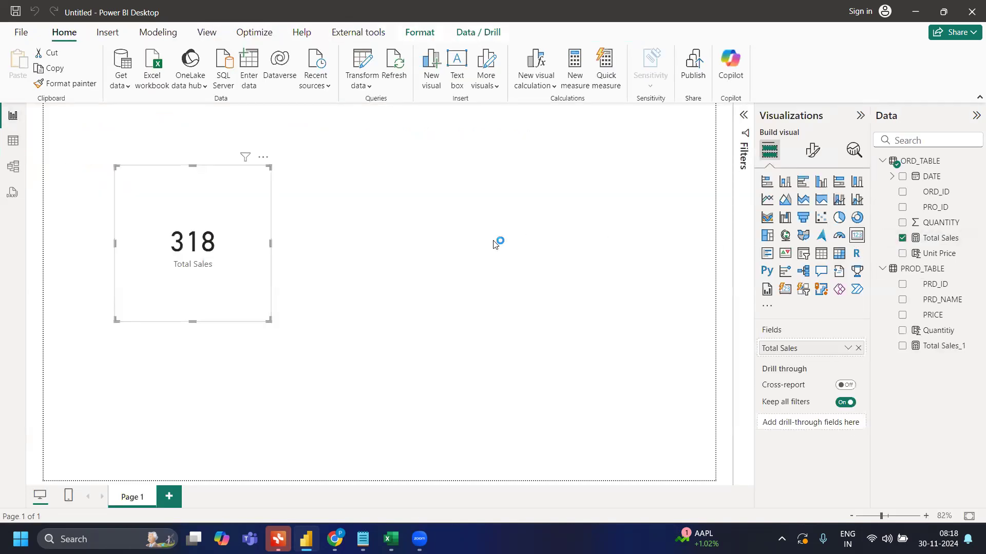
click(619, 254)
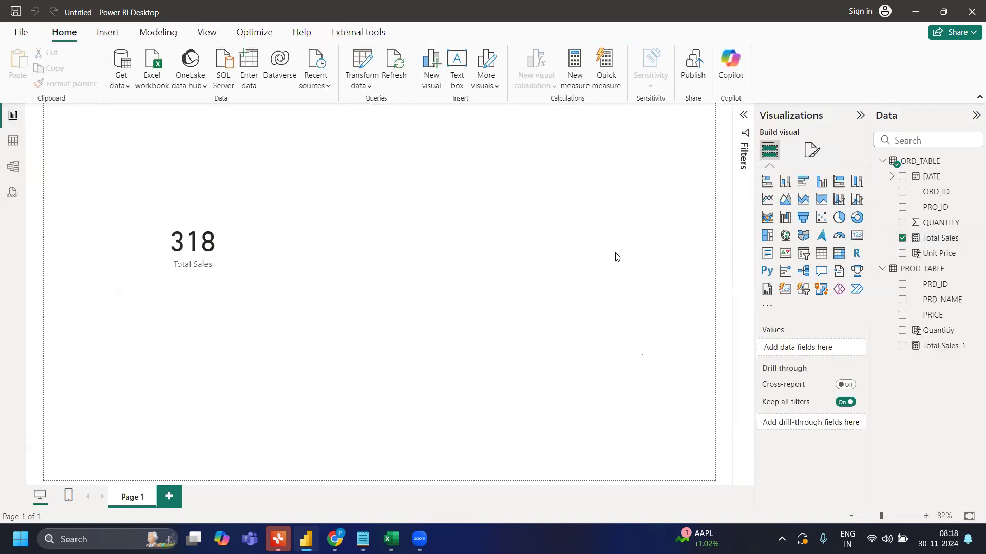
Duplicate the Total Sales card to the right of the original and replace the copy's field with Total Sales_1.
click(217, 239)
key(ctrl+c)
key(ctrl+v)
drag(247, 216, 590, 203)
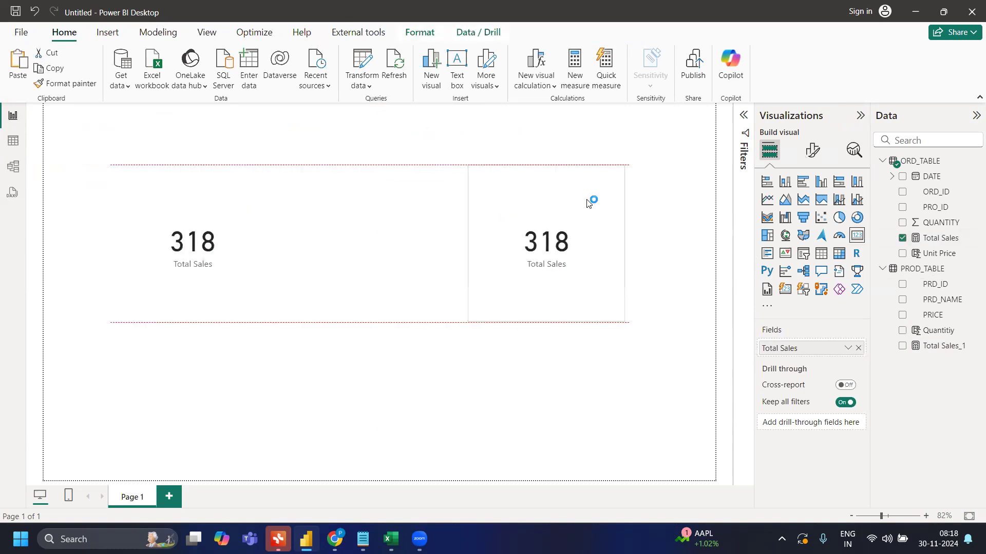
click(858, 350)
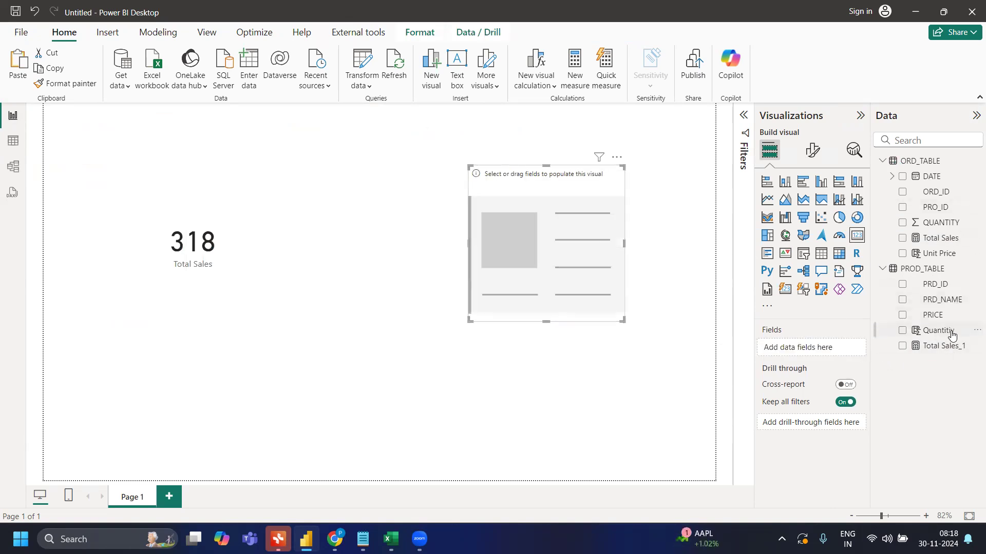
drag(944, 346, 548, 260)
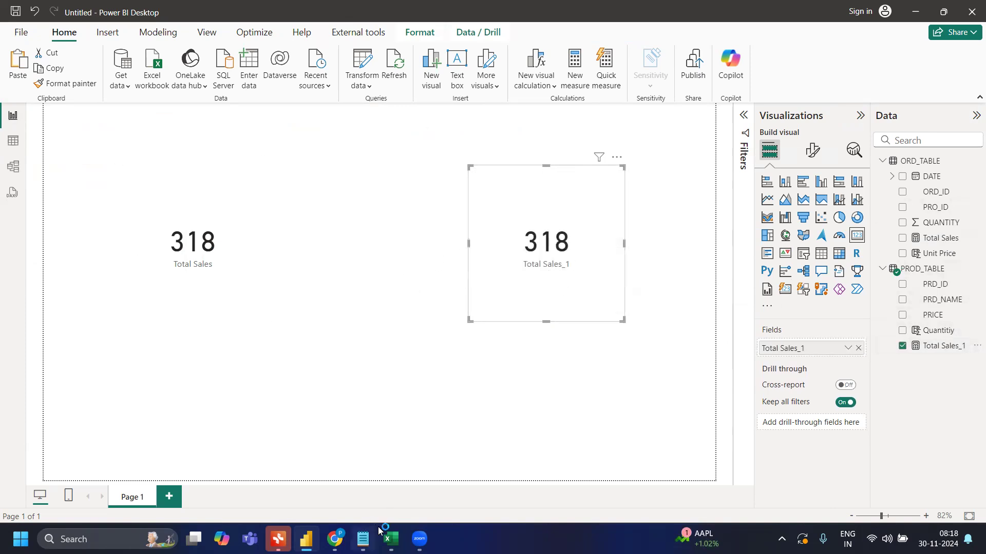
Switch to the Book1 notes in Excel and compare the purpose, condition and syntax of the Related and RelatedTable functions.
click(391, 539)
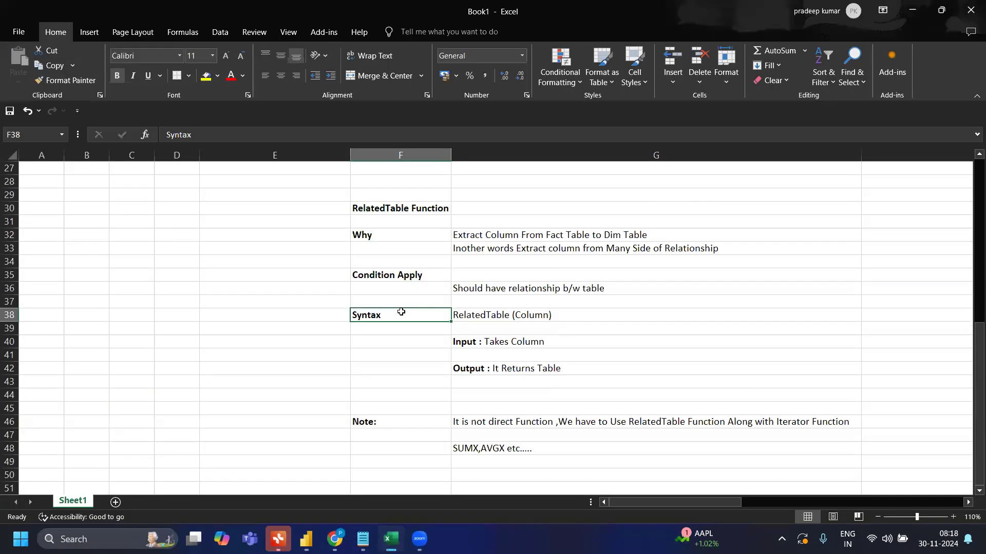
scroll(402, 312, up, 6)
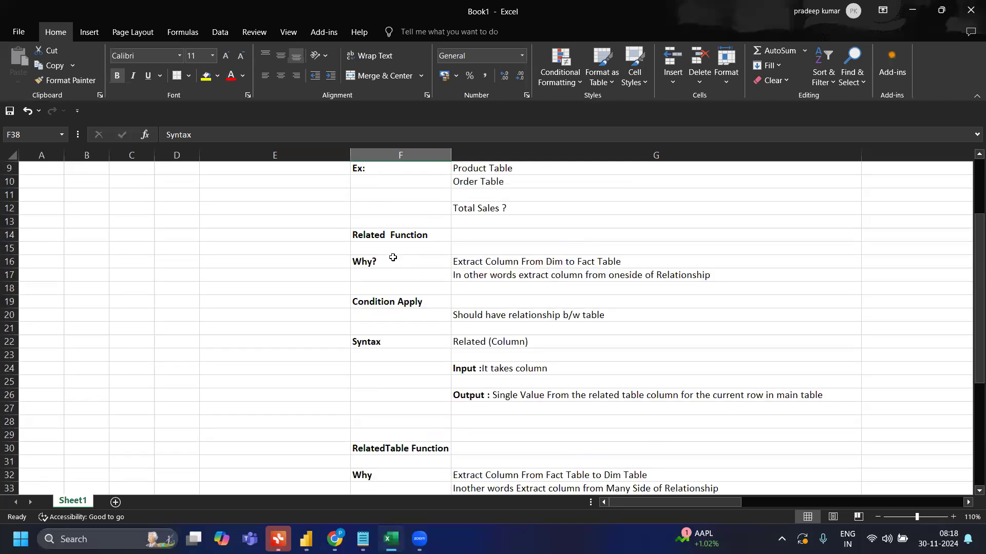
scroll(400, 308, down, 4)
scroll(403, 301, up, 4)
scroll(397, 242, down, 2)
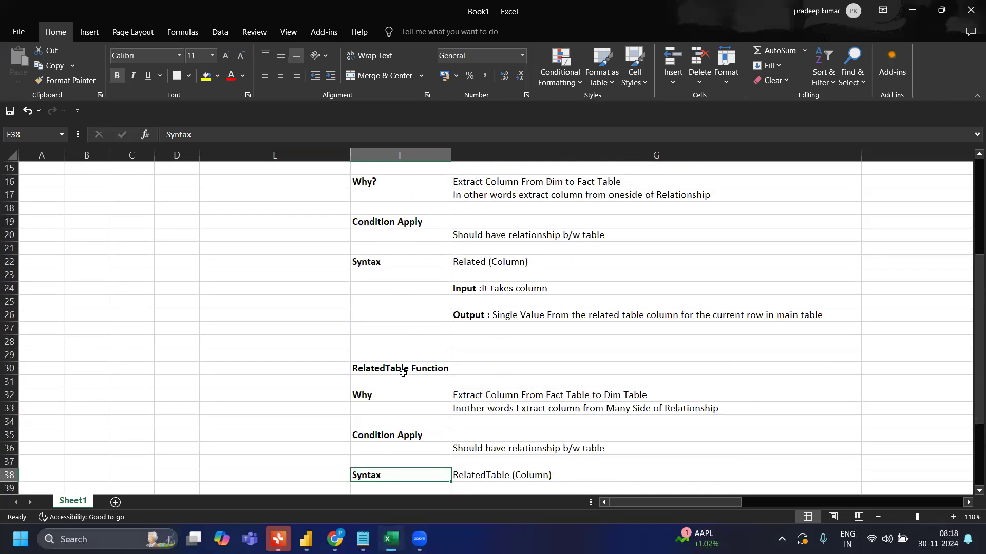
scroll(403, 373, up, 1)
scroll(403, 373, up, 1)
scroll(402, 376, down, 2)
scroll(398, 388, down, 2)
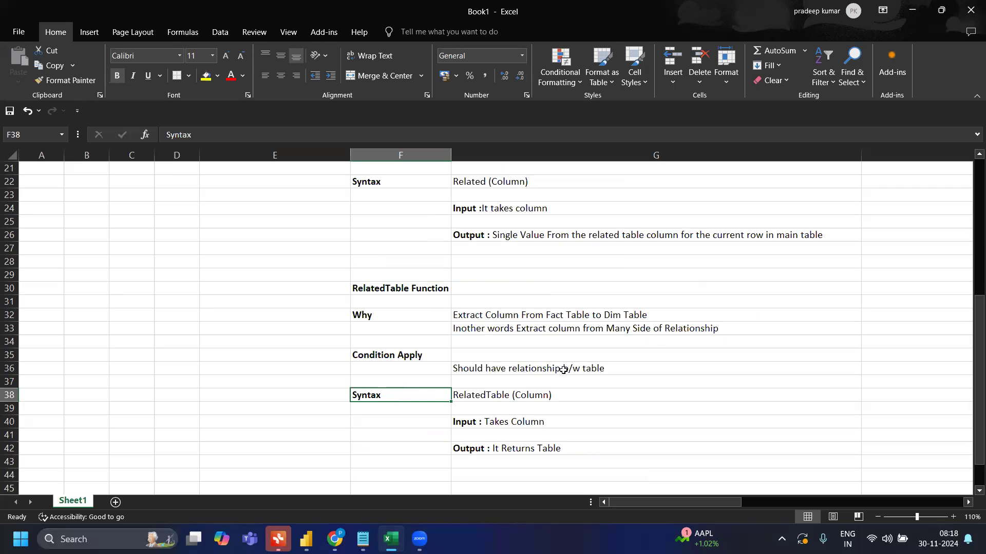
Select the Related Function notes in F14:G26 for review, and go over the RelatedTable Function section starting at F30.
scroll(504, 393, up, 3)
drag(353, 194, 569, 357)
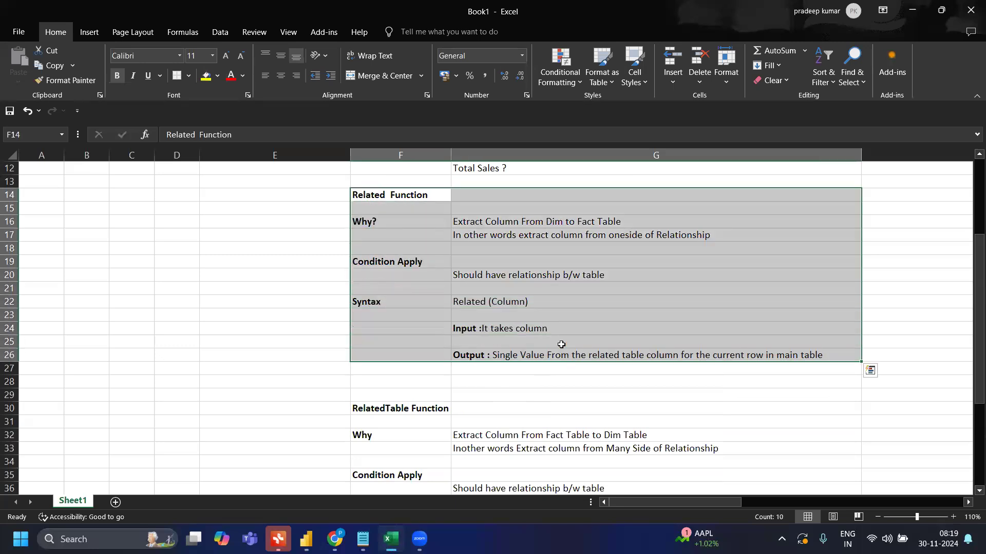
scroll(555, 342, up, 3)
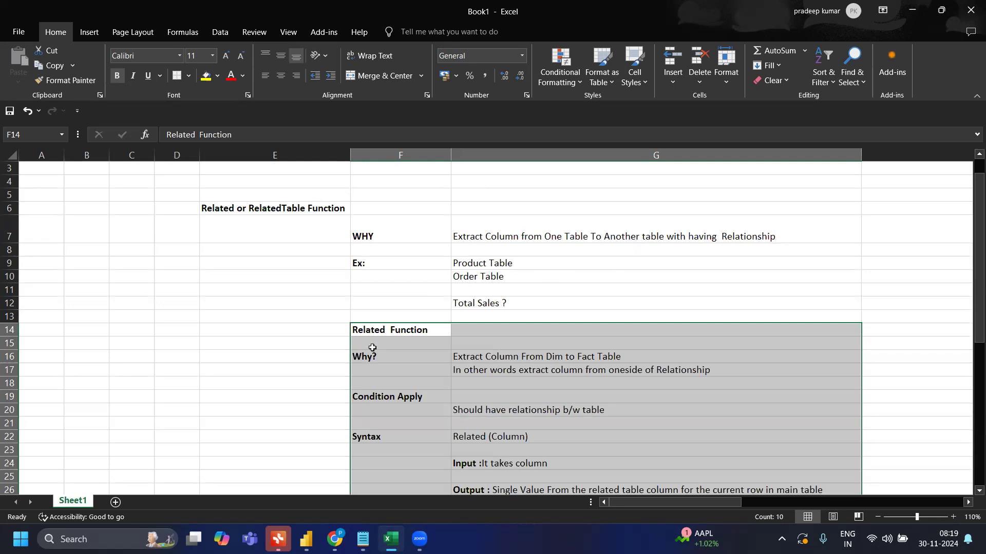
click(363, 332)
scroll(372, 339, down, 3)
scroll(377, 343, down, 2)
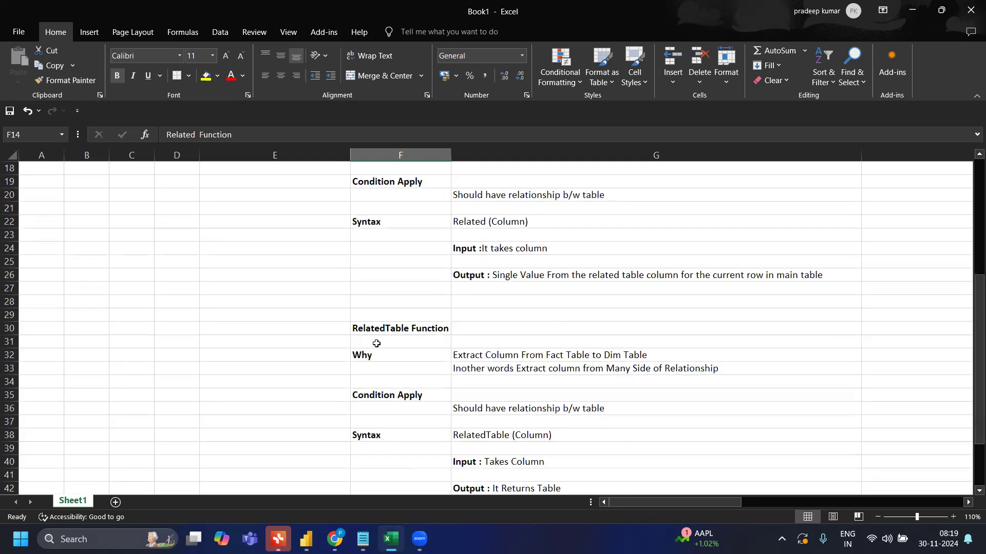
click(397, 330)
scroll(396, 329, down, 1)
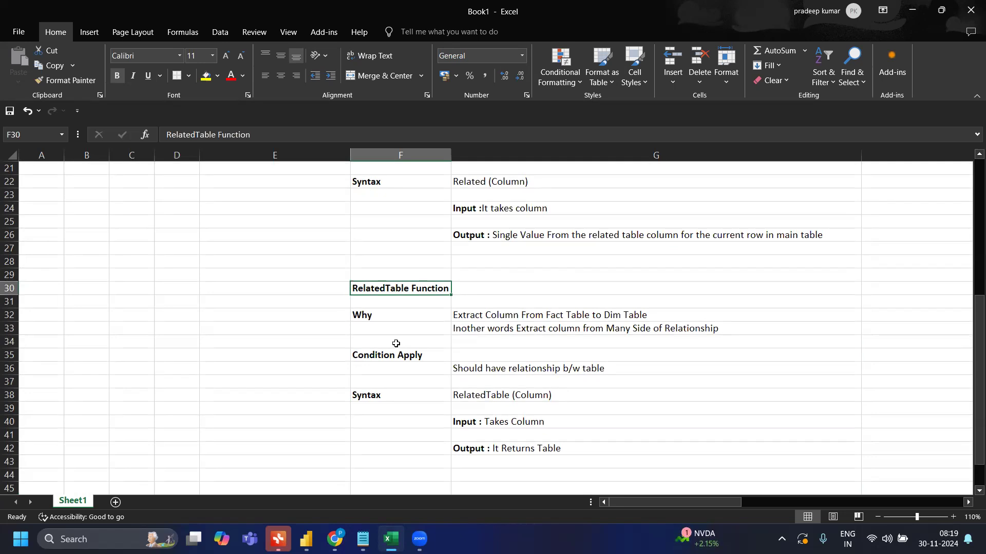
scroll(395, 344, up, 6)
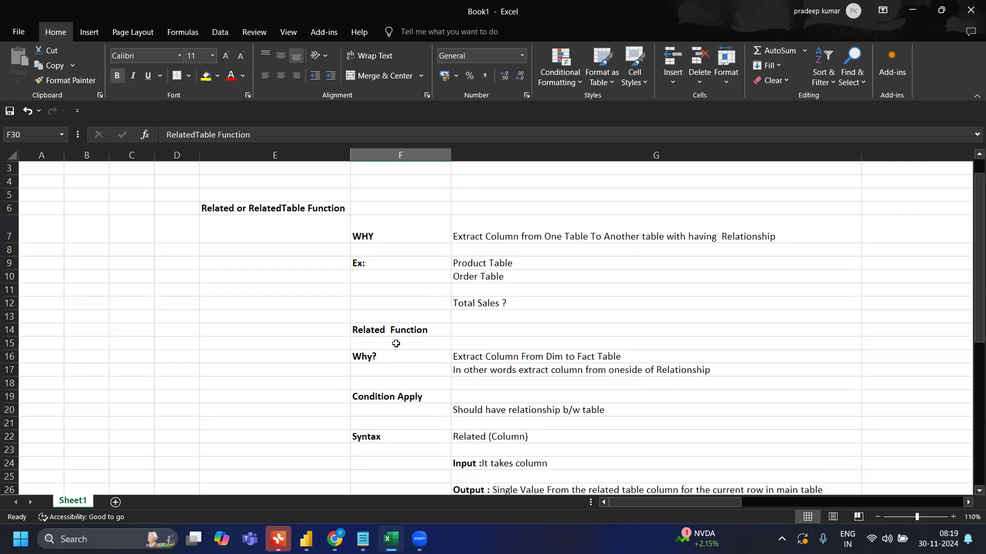